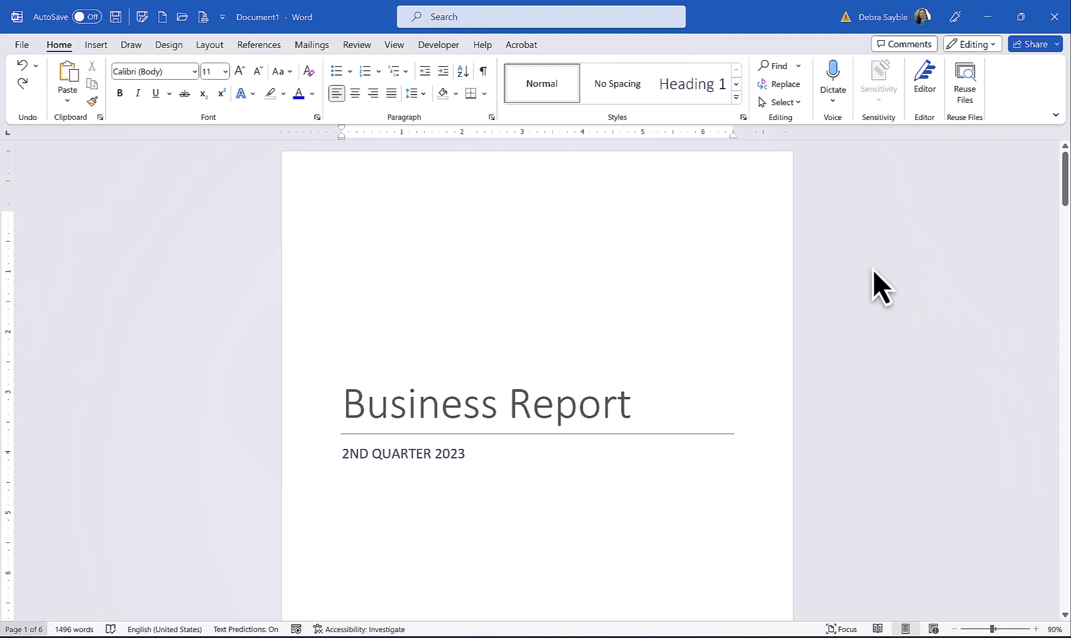
Scroll down past the cover and blank page to the page beginning with Main Title
scroll(874, 271, "down", 5)
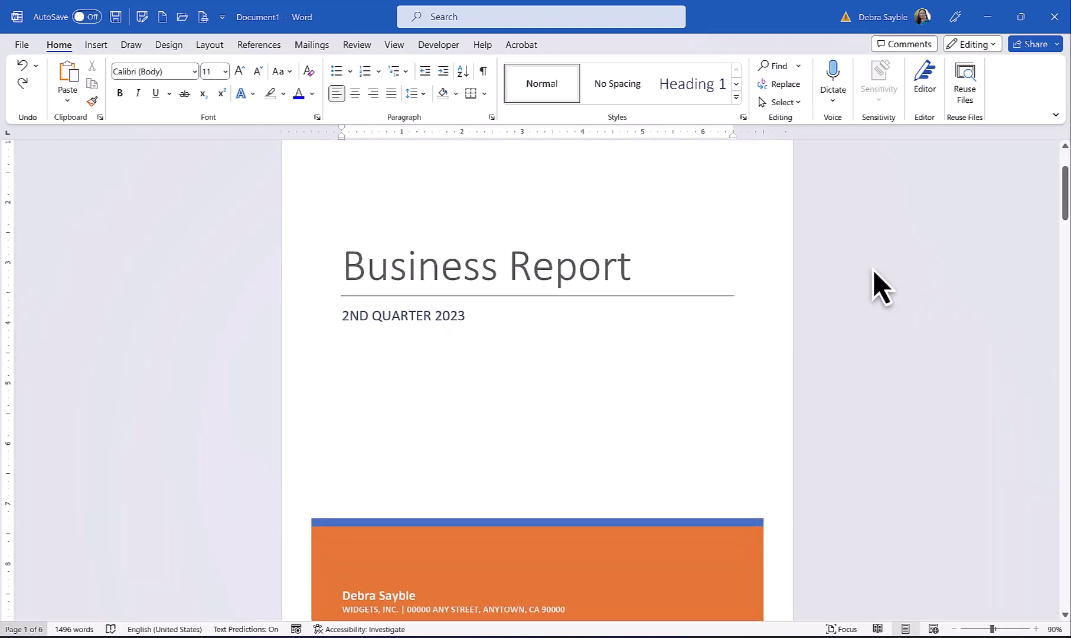
scroll(874, 271, "down", 2)
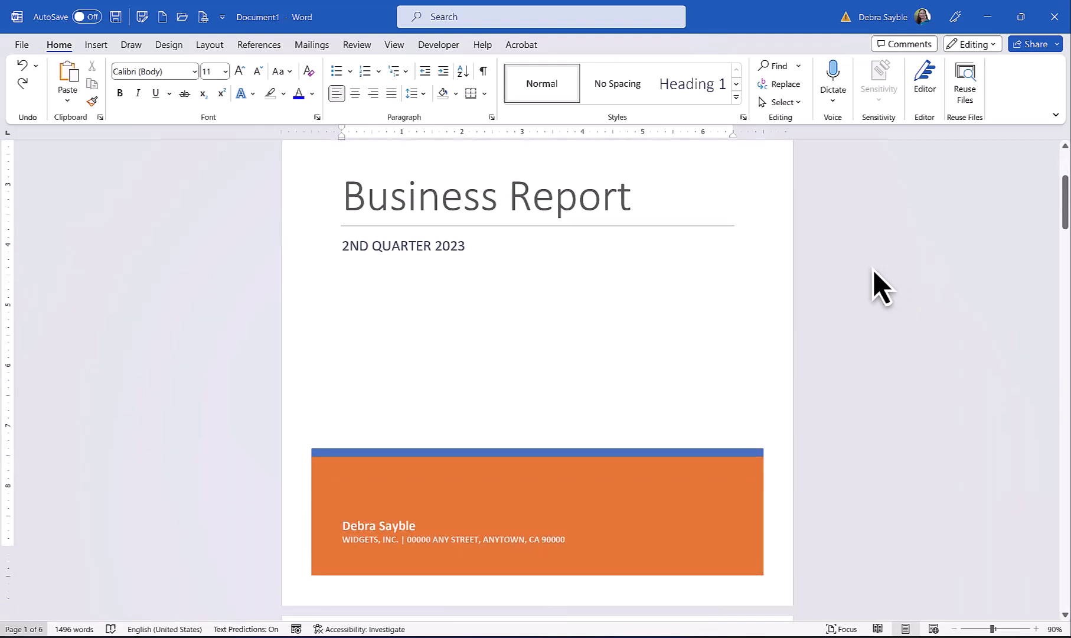
scroll(874, 270, "down", 10)
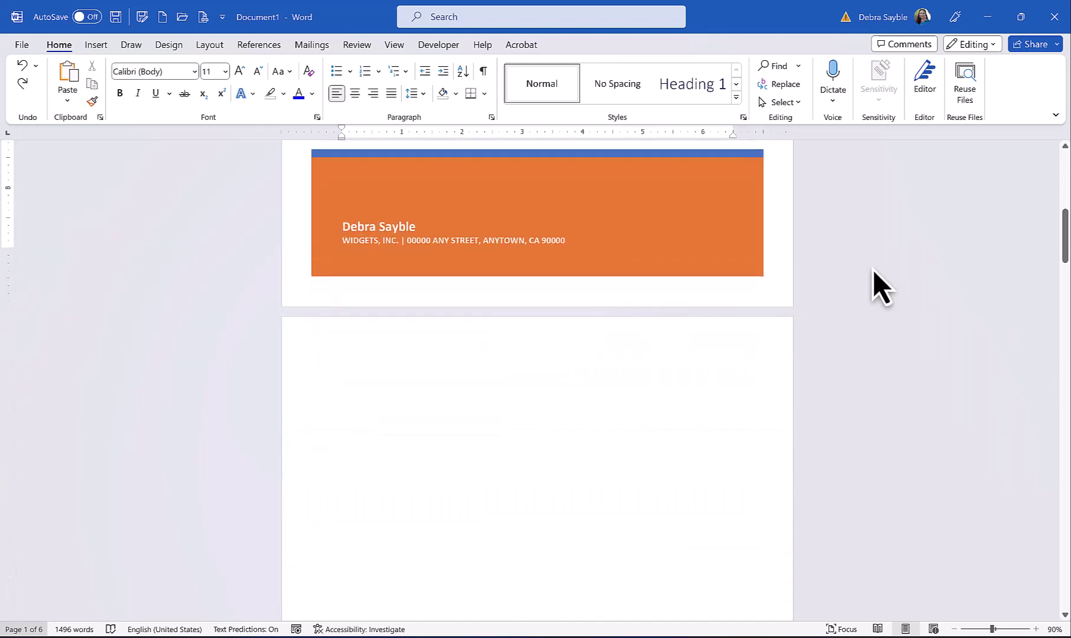
scroll(874, 271, "down", 4)
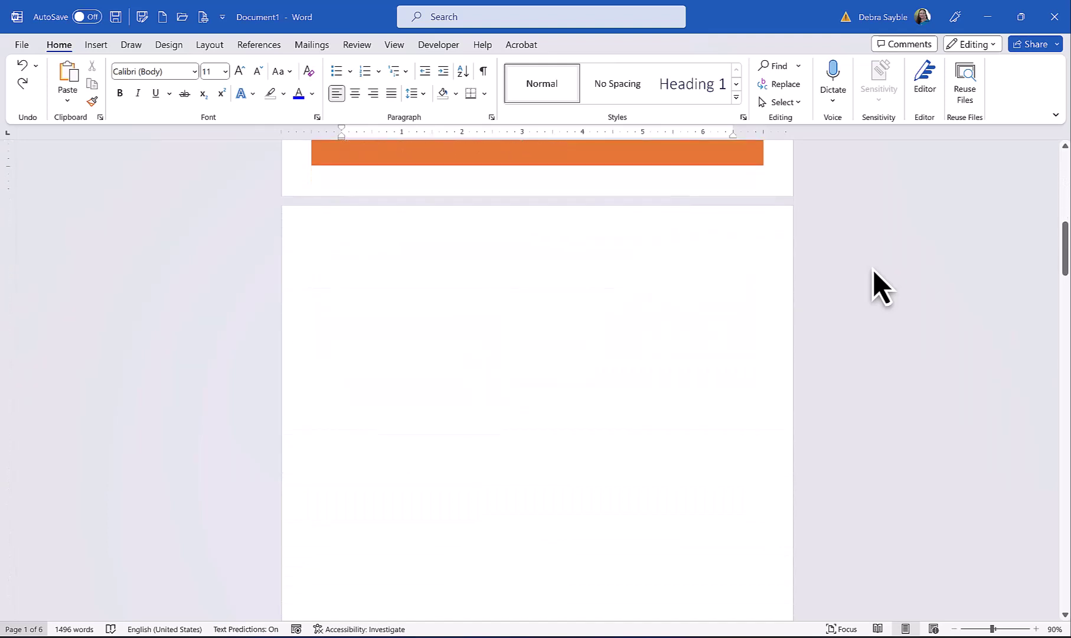
scroll(874, 271, "down", 2)
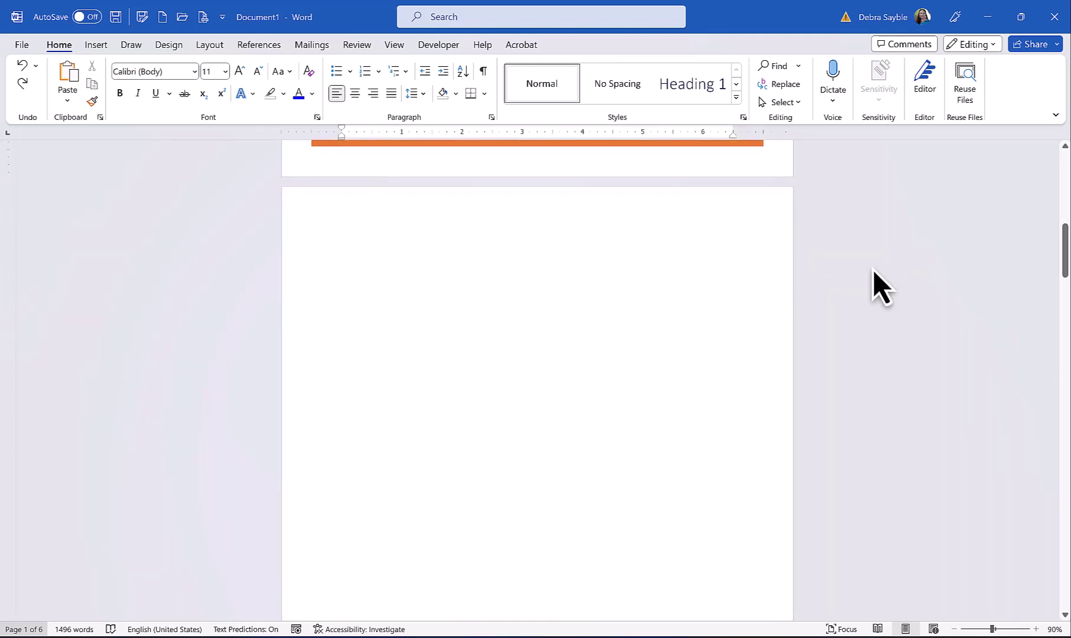
scroll(874, 271, "down", 1)
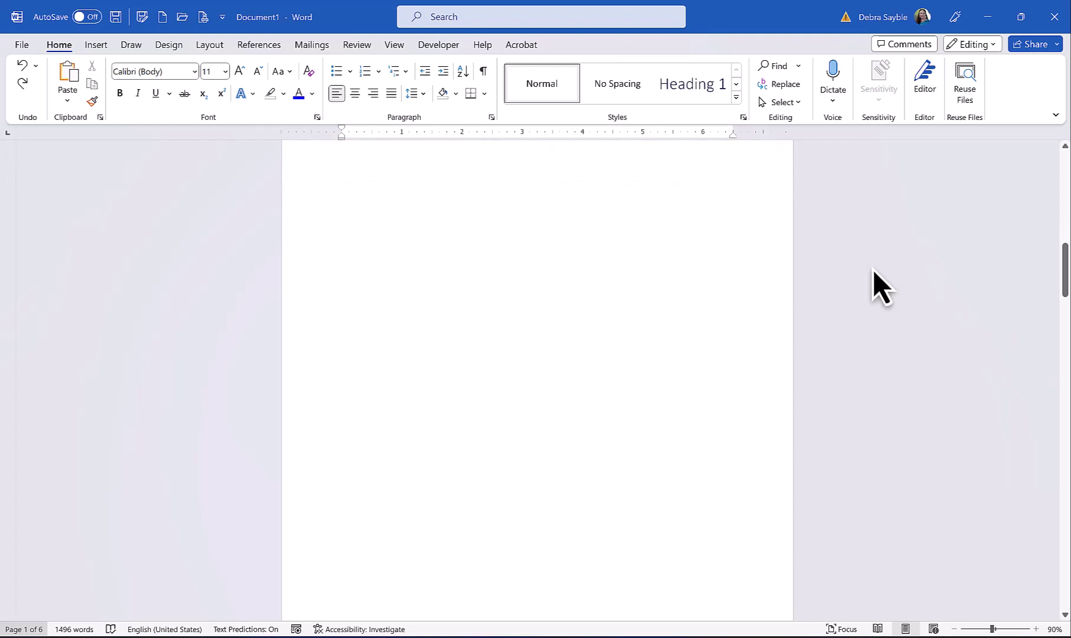
scroll(874, 270, "down", 10)
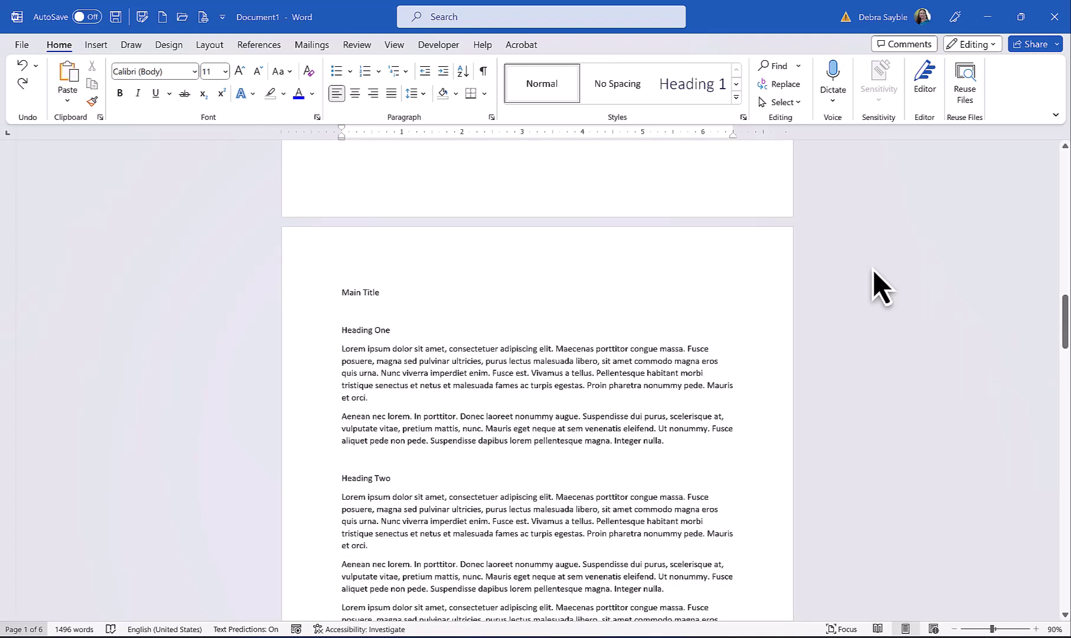
scroll(874, 271, "down", 2)
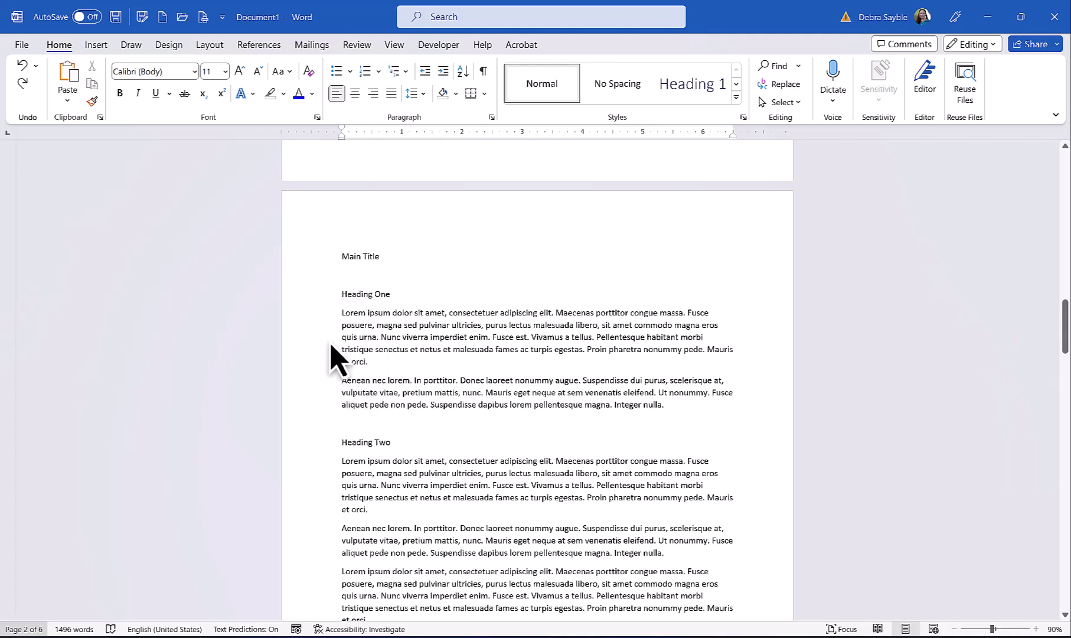
scroll(313, 369, "down", 3)
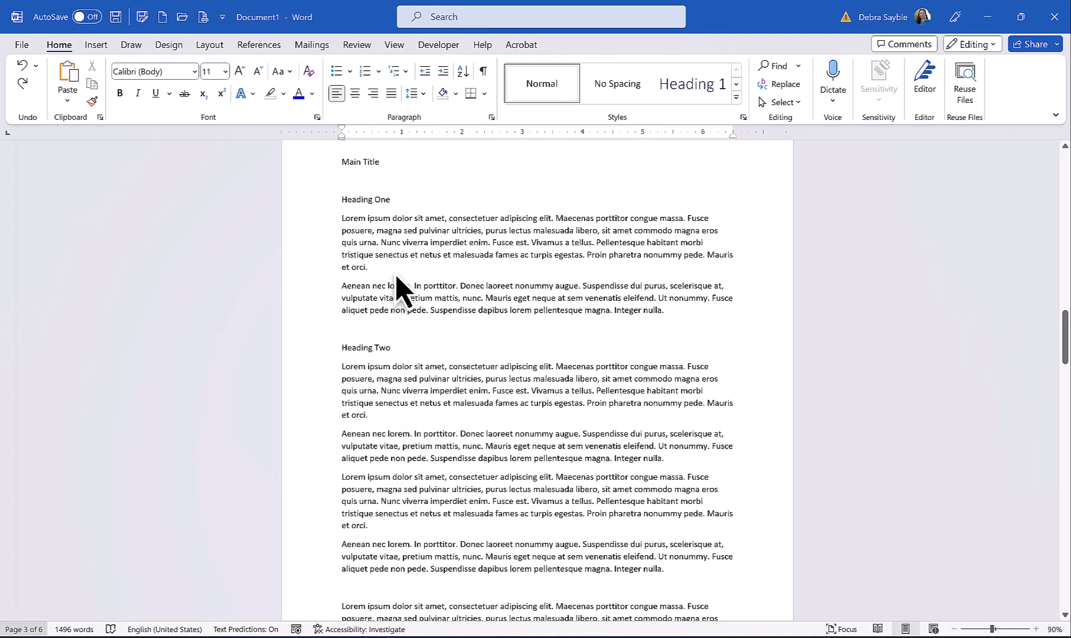
Return to the cover page, put the cursor at its top, and show the Design tab
scroll(397, 287, "up", 4)
scroll(397, 288, "up", 20)
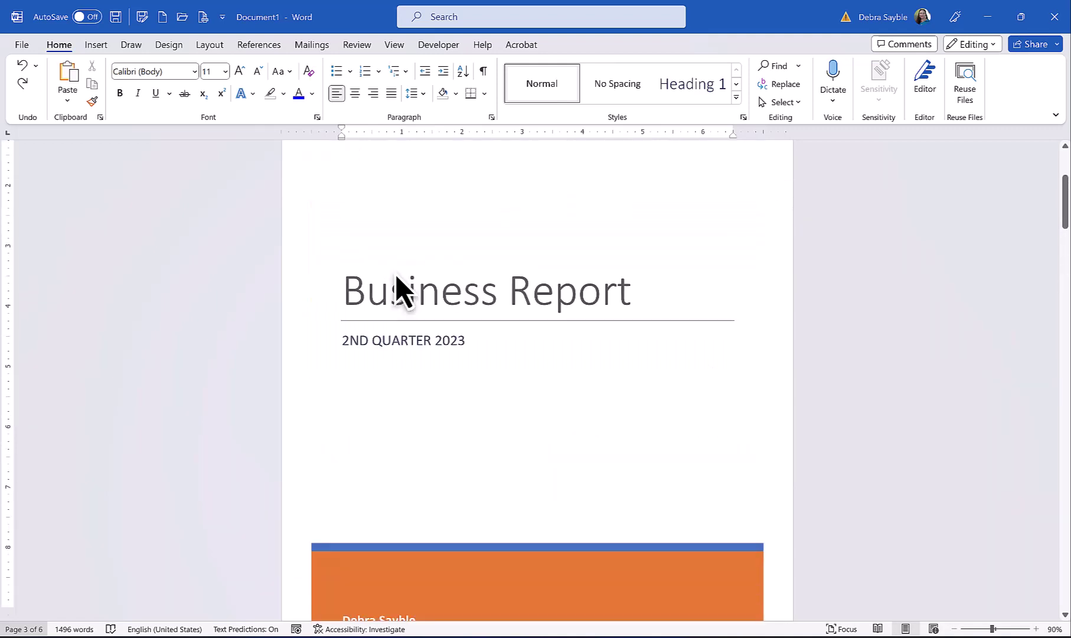
scroll(397, 288, "down", 3)
scroll(397, 288, "up", 2)
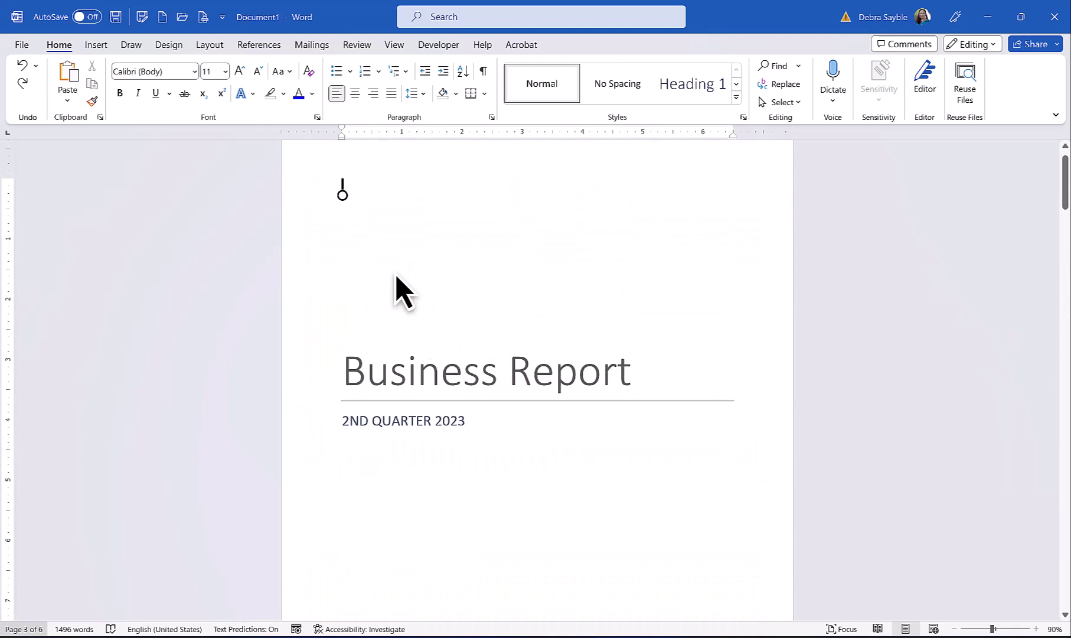
left_click(352, 189)
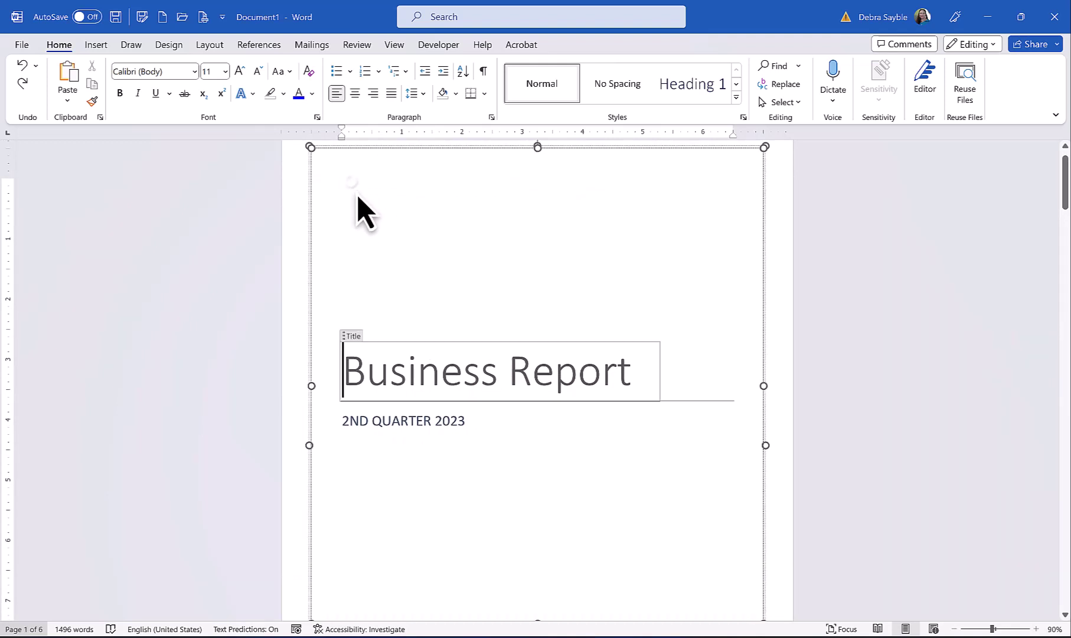
left_click(348, 204)
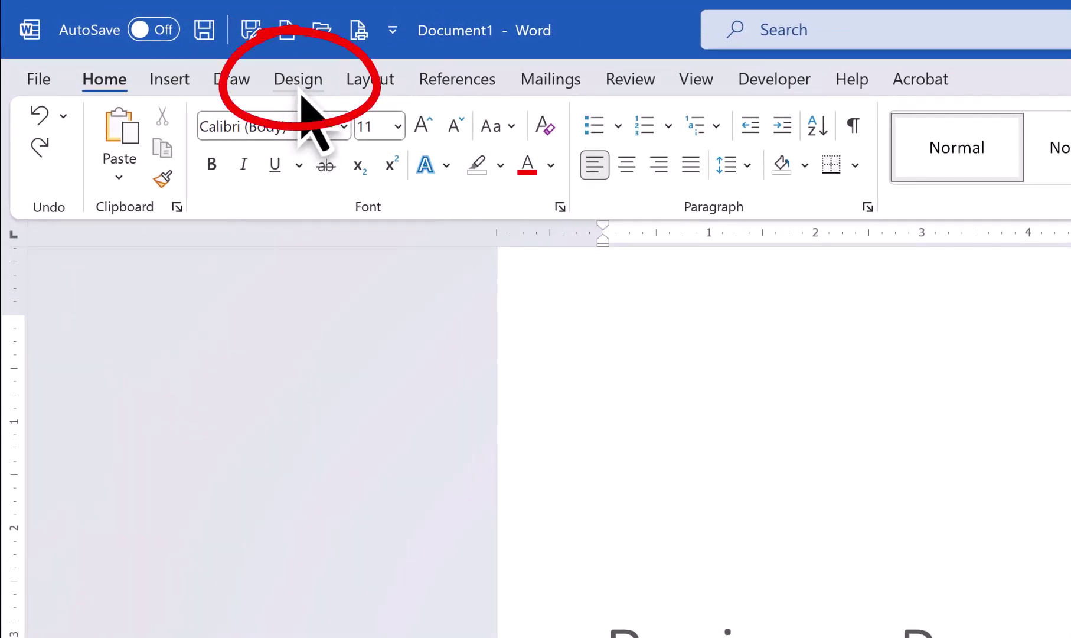
left_click(300, 90)
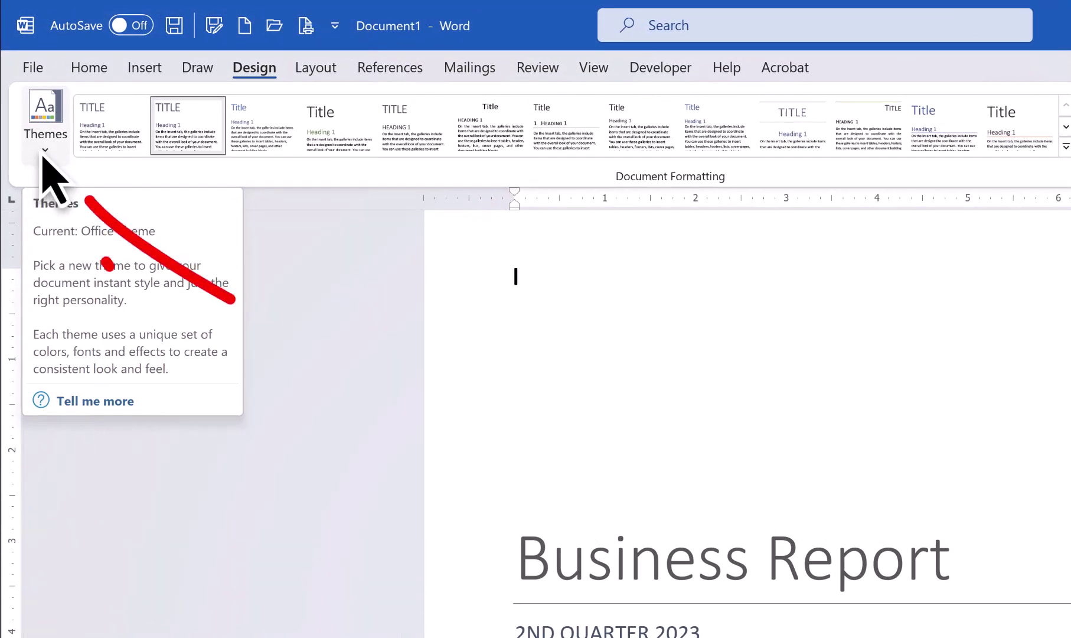
Apply the Gallery theme to the report from the Themes list
left_click(43, 155)
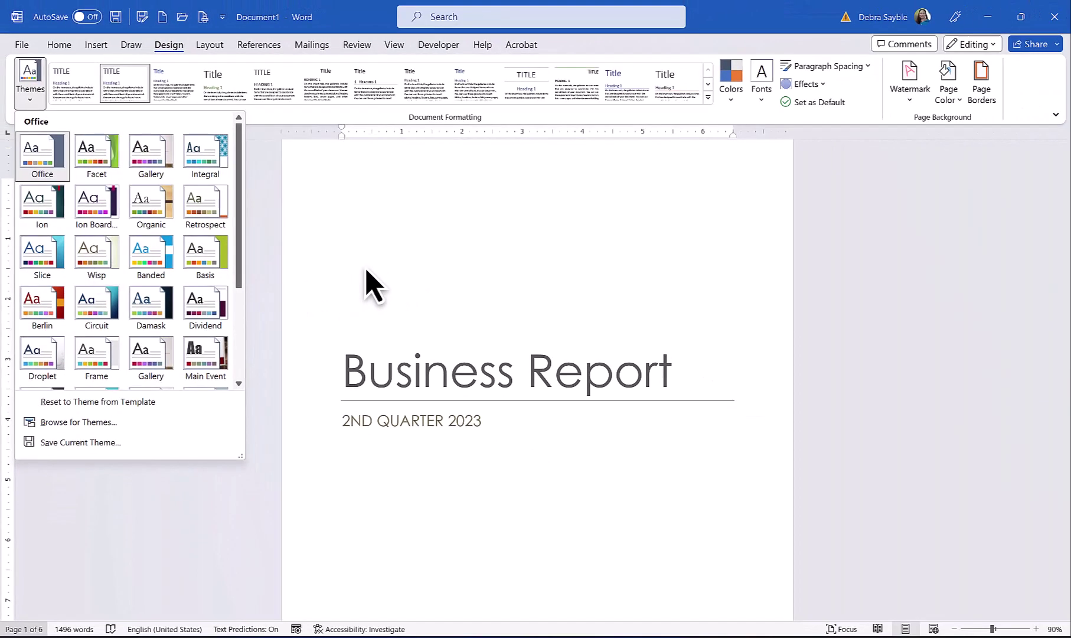
left_click(368, 326)
scroll(264, 259, "down", 5)
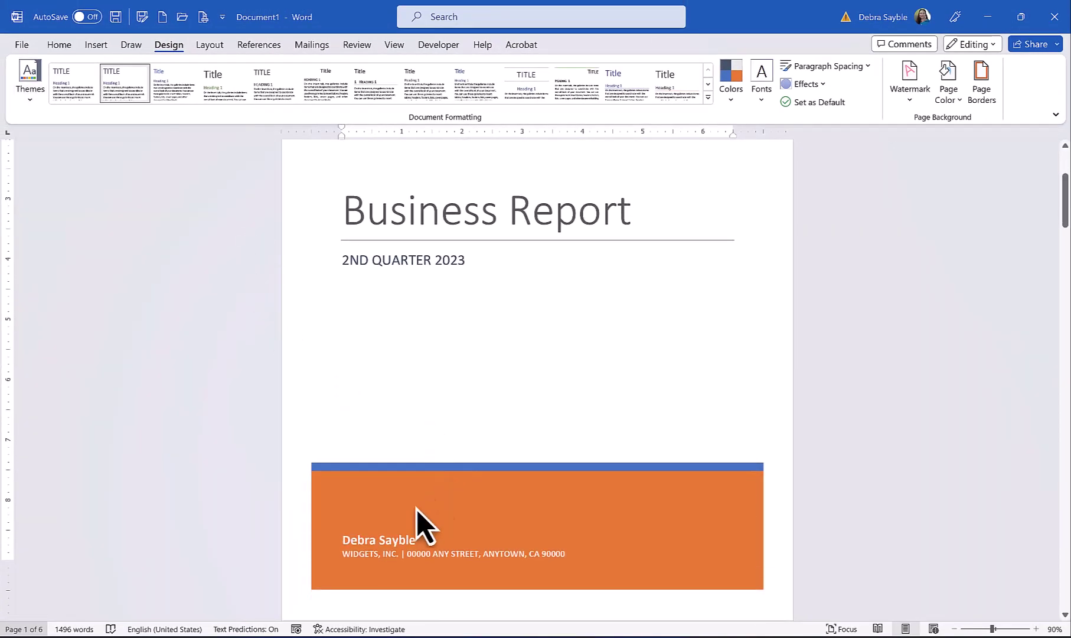
left_click(30, 82)
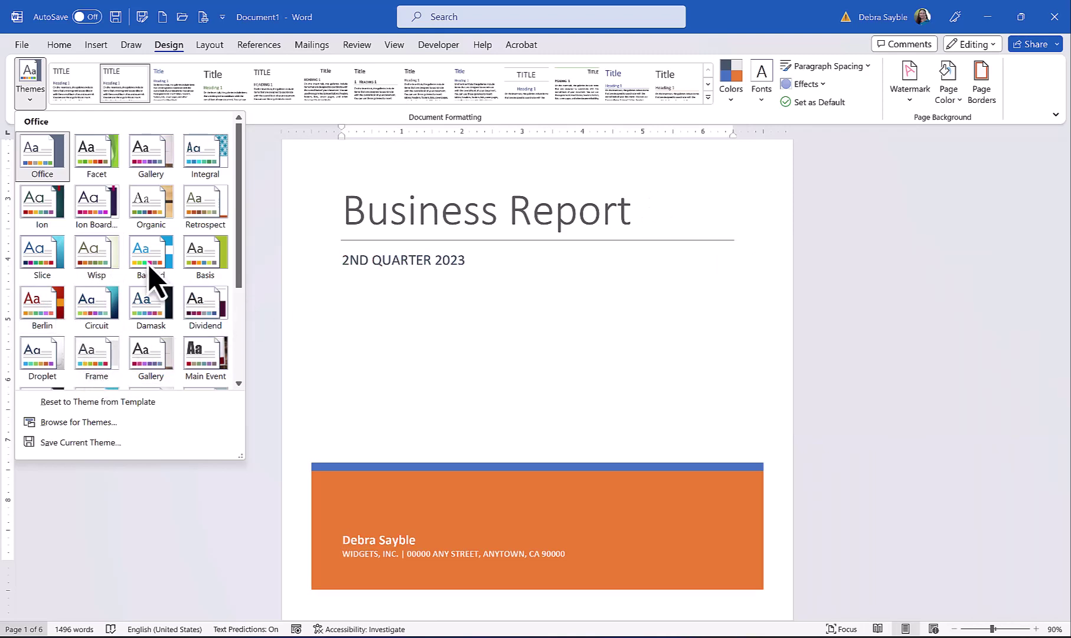
scroll(108, 266, "down", 3)
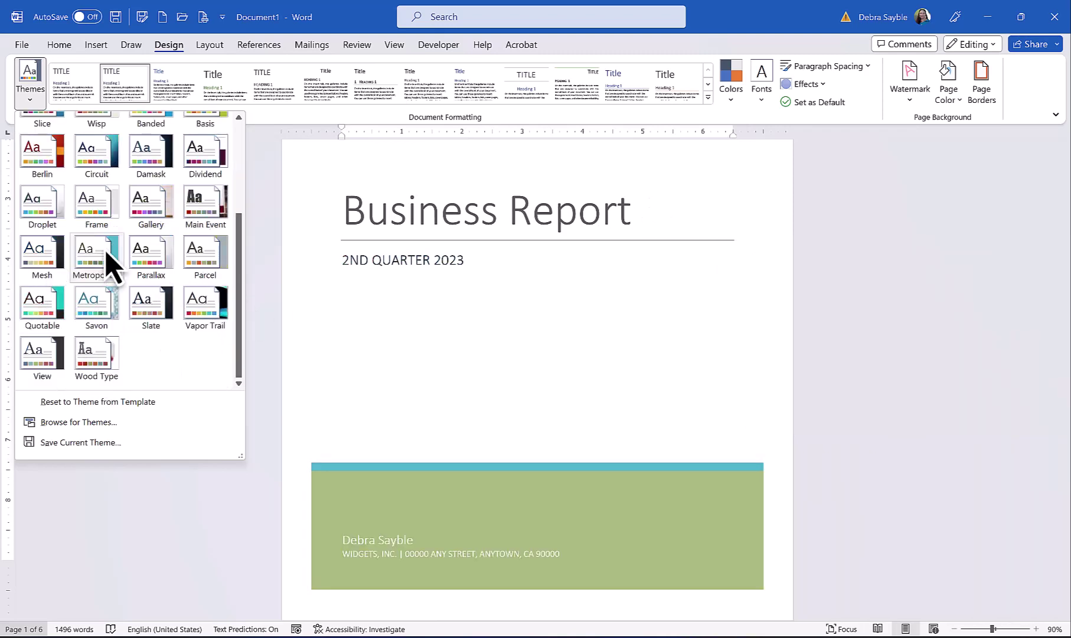
left_click(167, 210)
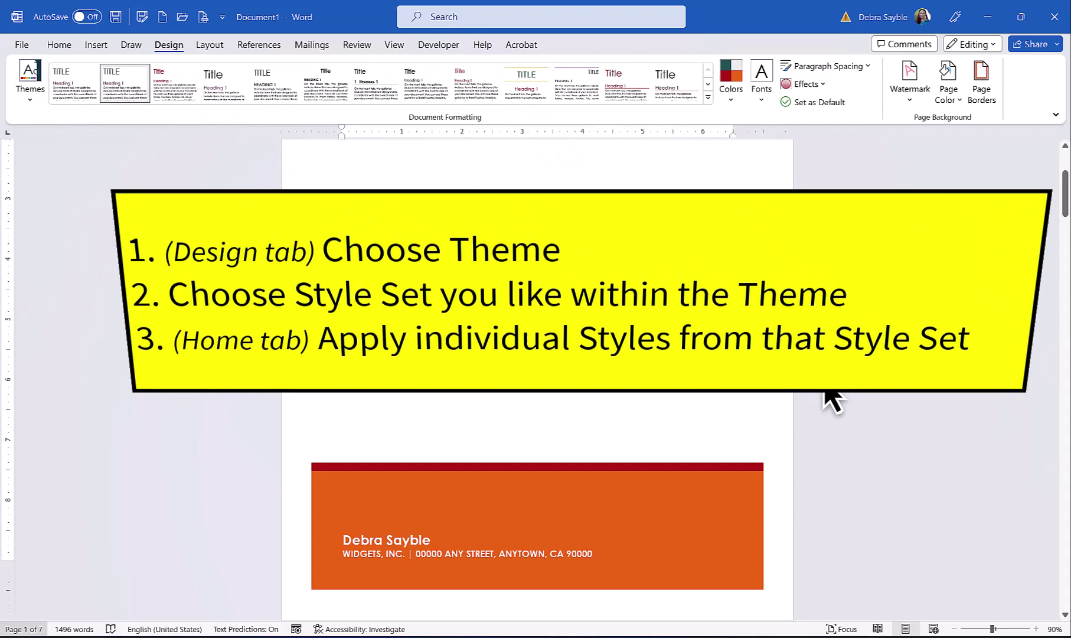
Zoom the page view in to 120%
scroll(833, 401, "down", 5)
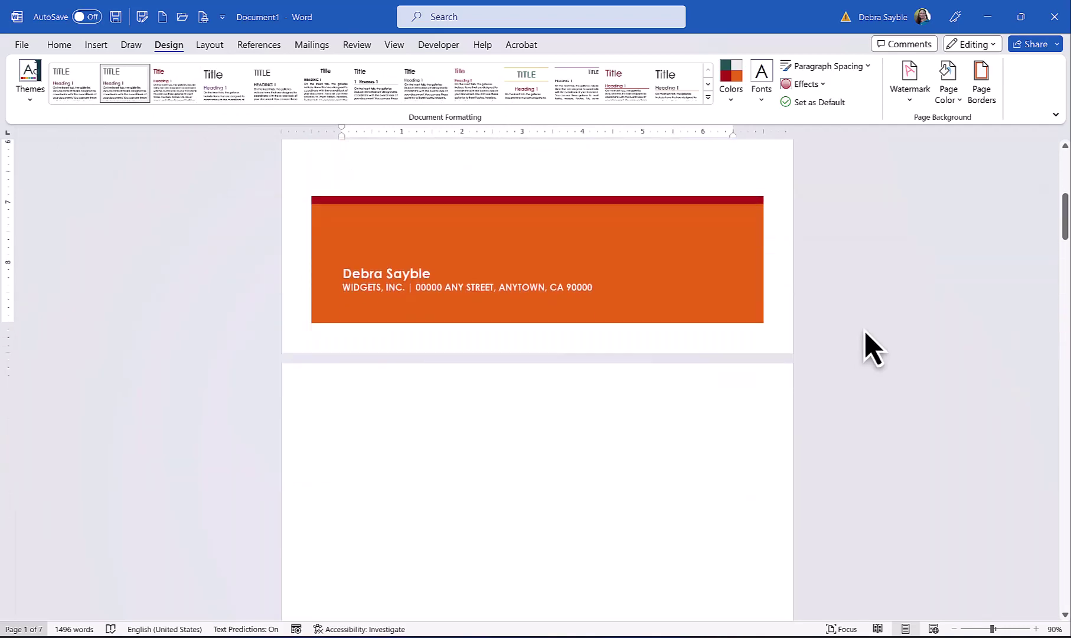
scroll(872, 348, "down", 12)
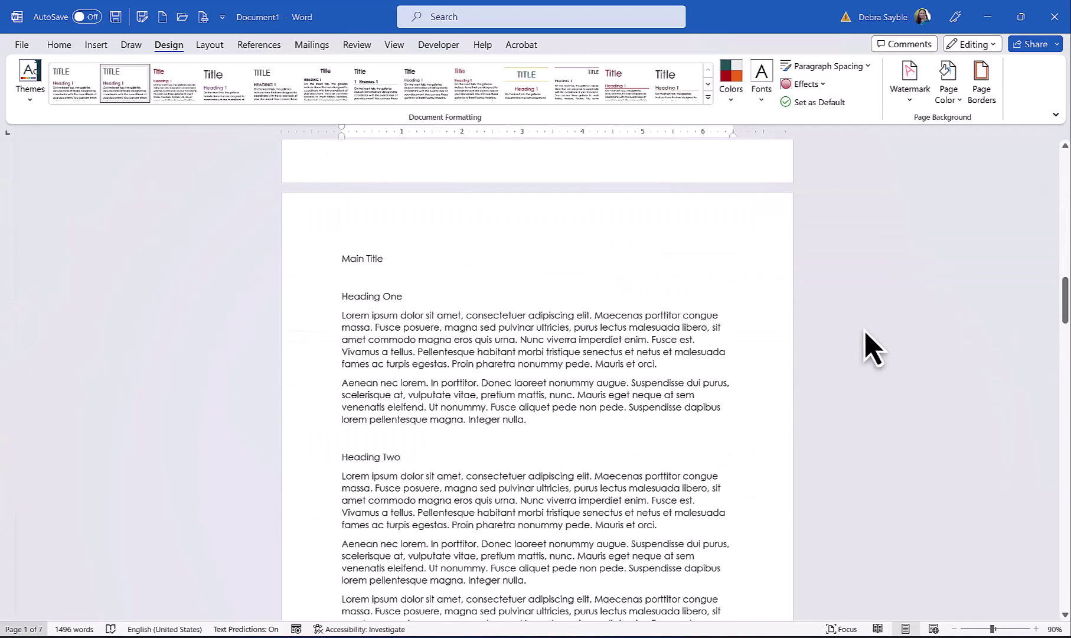
scroll(865, 339, "down", 2)
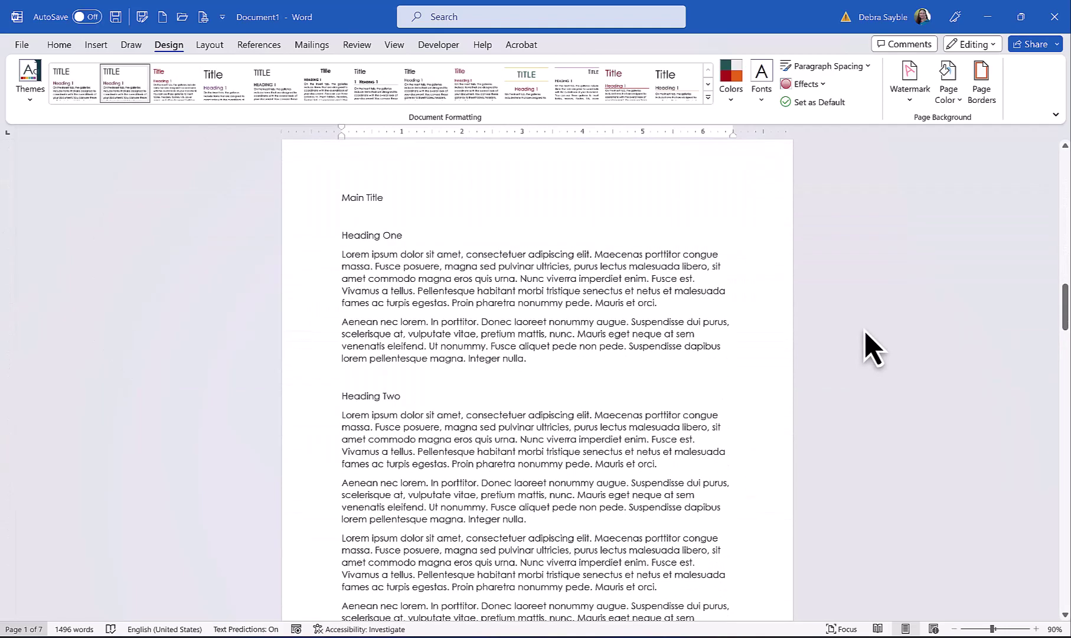
left_click(1037, 629)
left_click(1037, 629)
left_click(1037, 628)
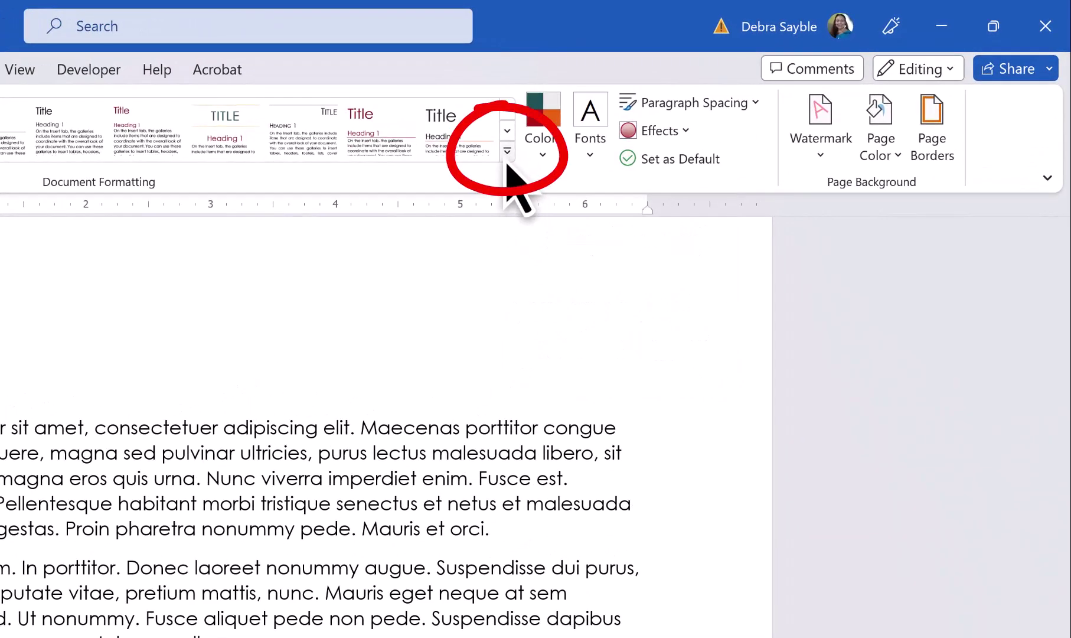
Apply the Basic (Stylish) style set and return to the Home tab
left_click(508, 155)
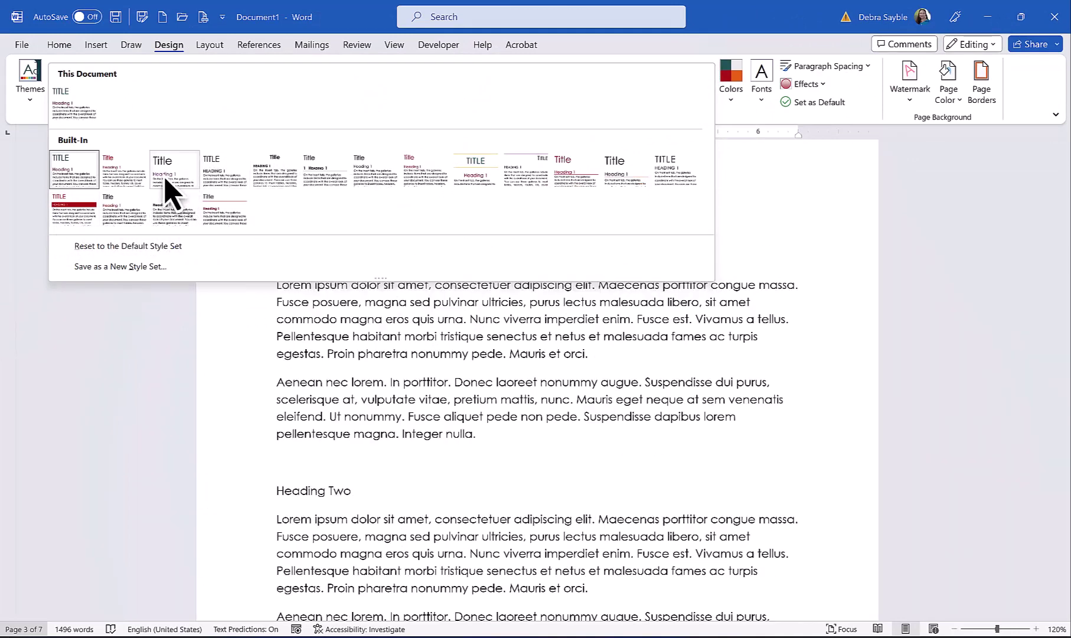
left_click(170, 177)
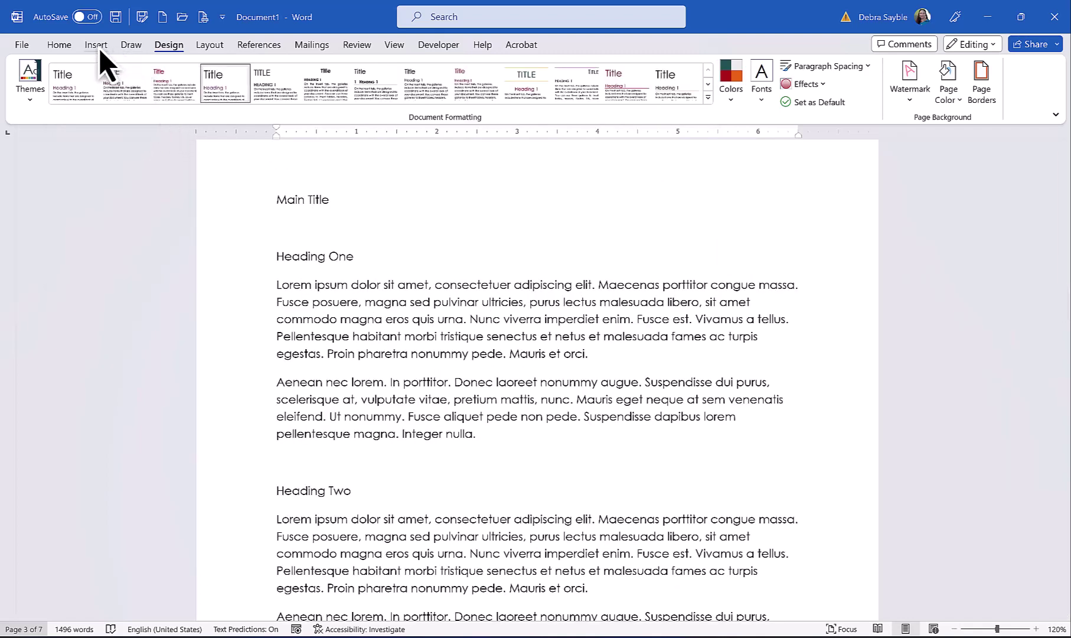
left_click(59, 45)
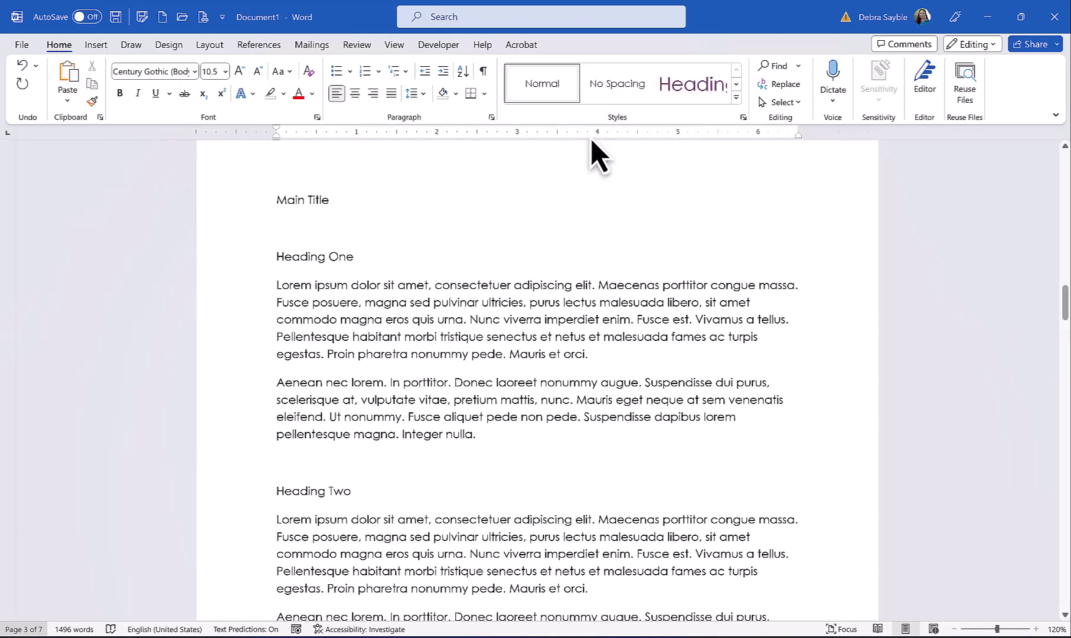
Apply the Title style to the Main Title line
left_click(737, 98)
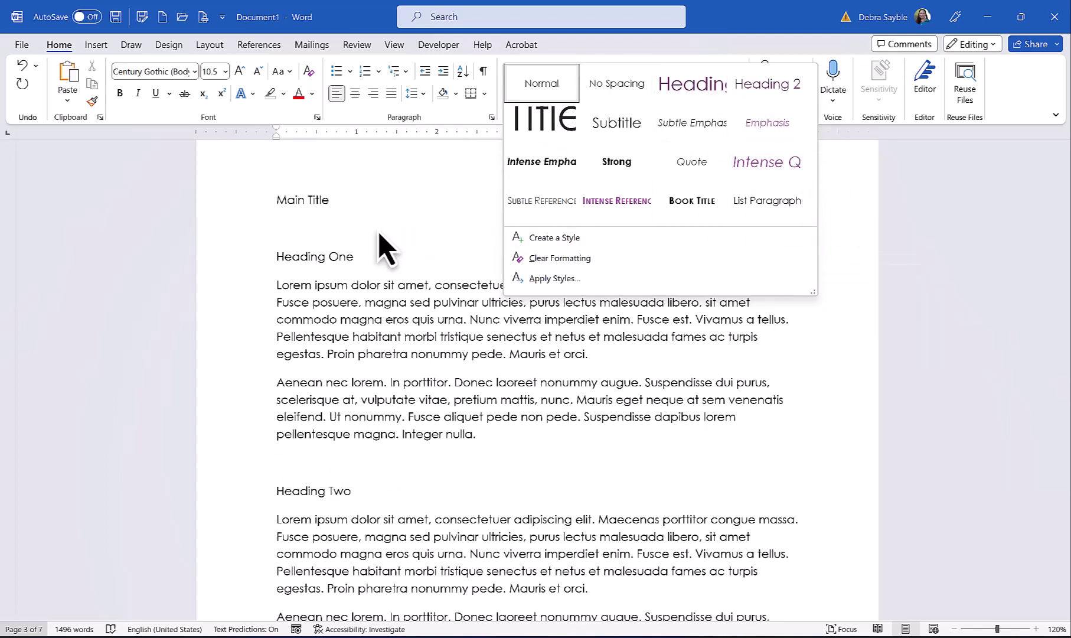
left_click(134, 240)
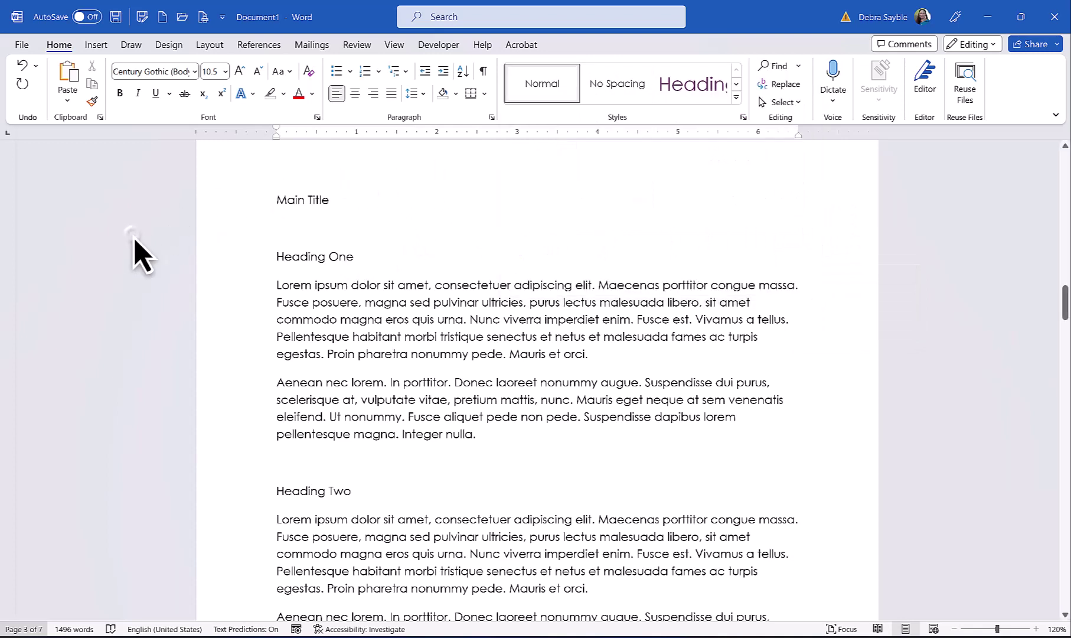
left_click(249, 205)
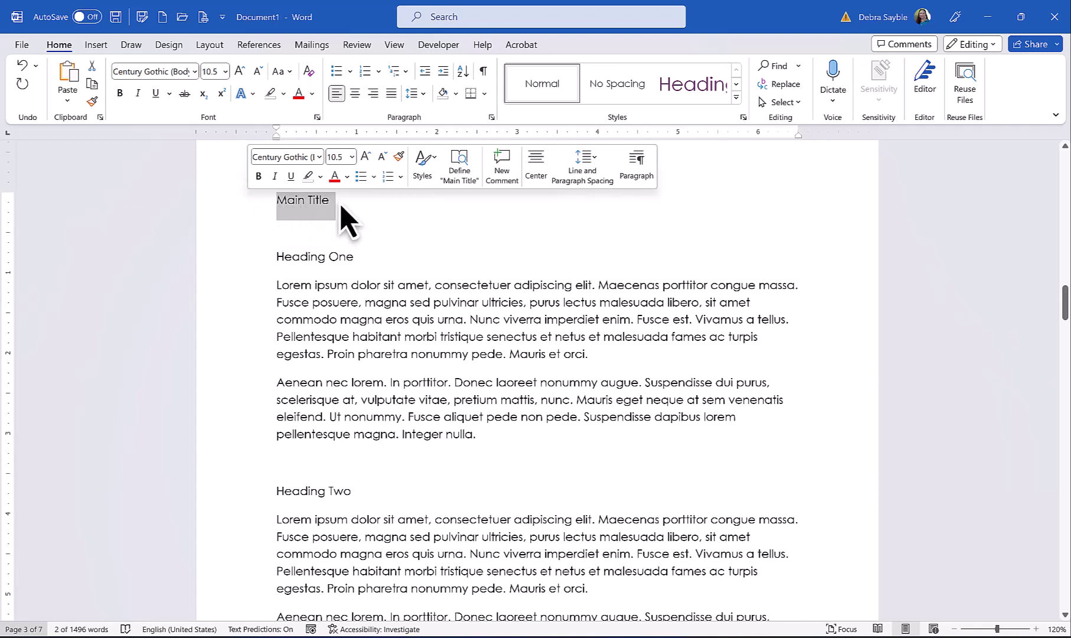
left_click(301, 200)
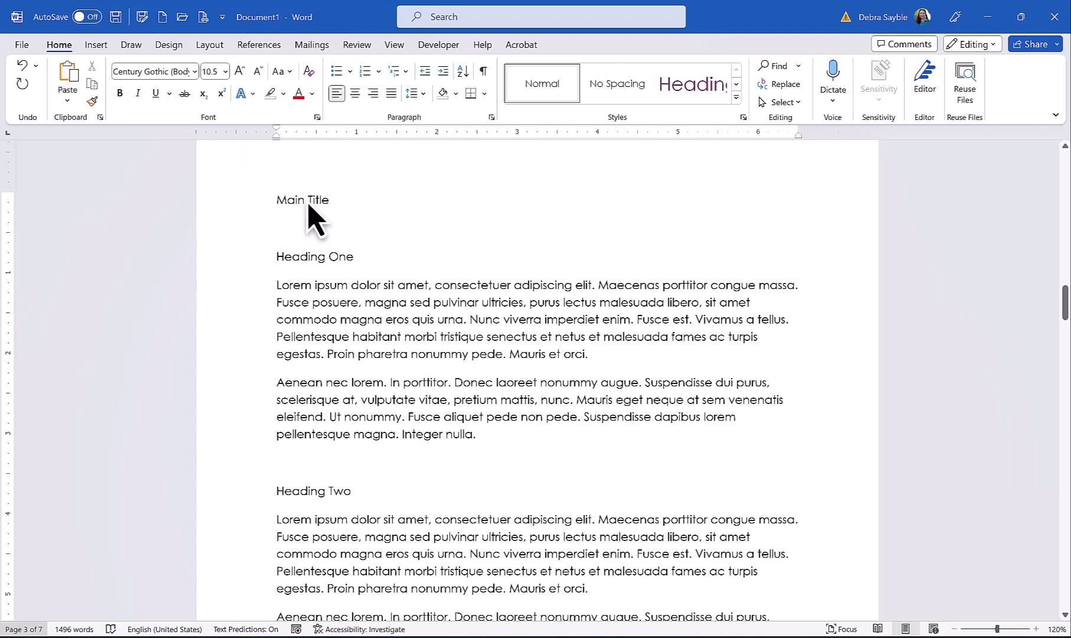
left_click(738, 98)
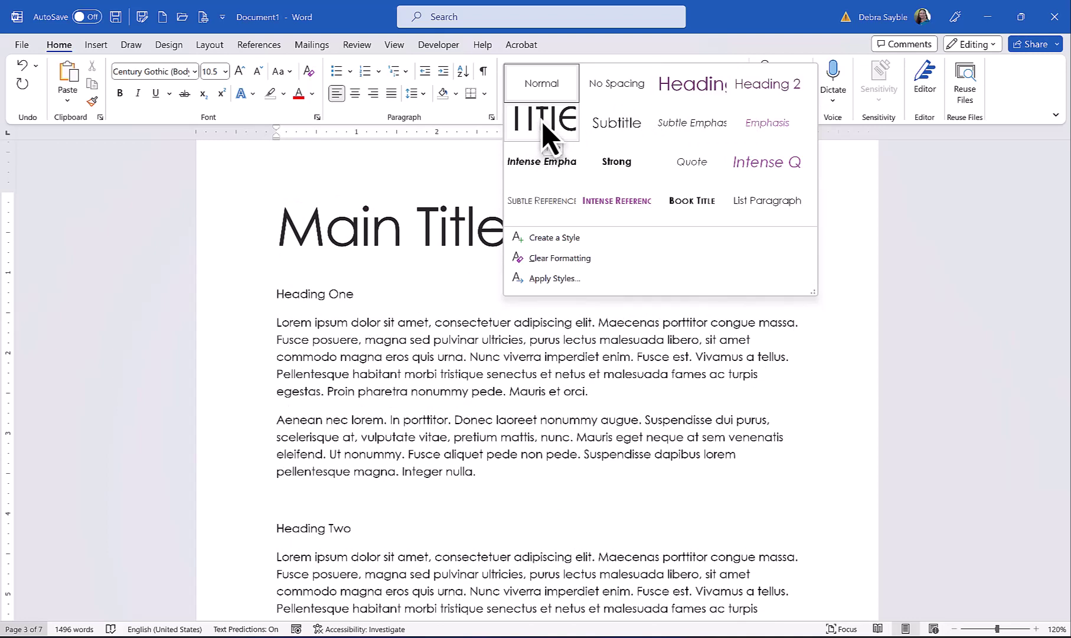
left_click(549, 127)
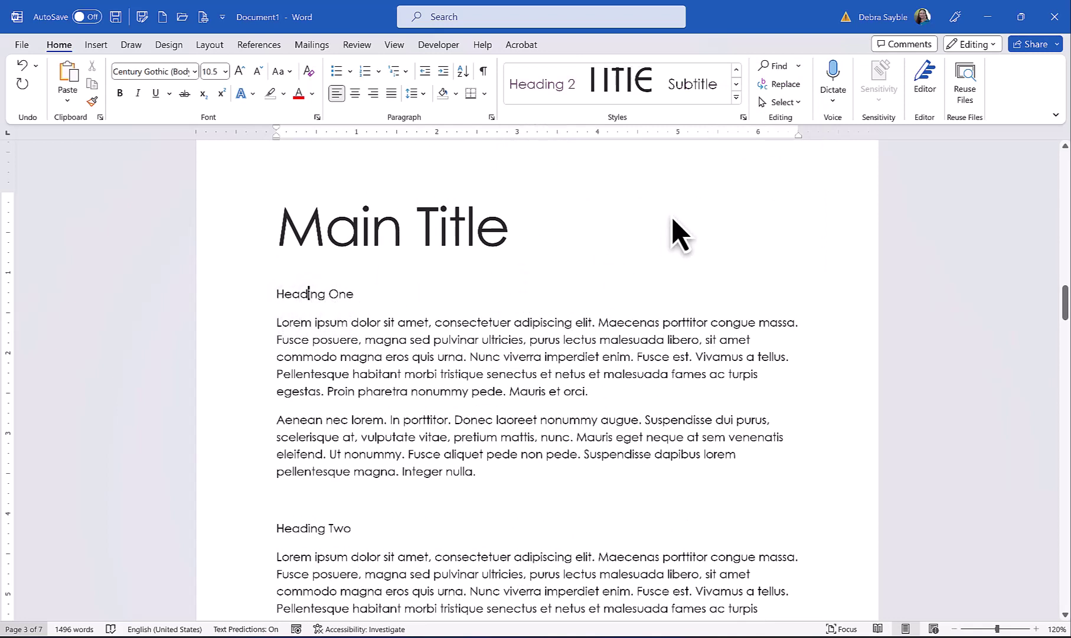
Format Heading One and Heading Two as Heading 1
left_click(737, 98)
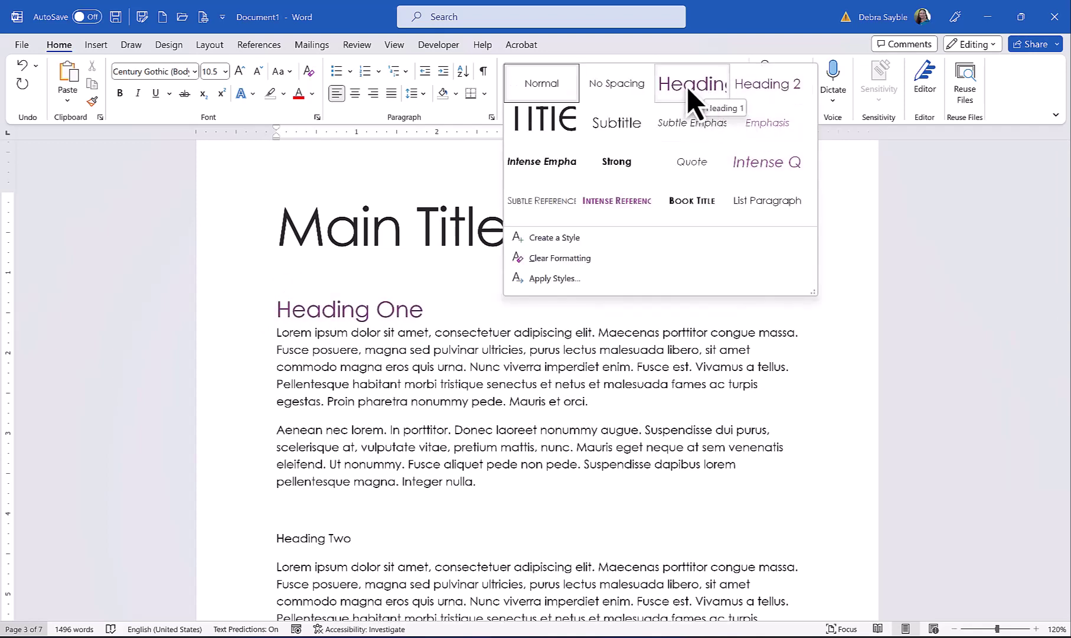
left_click(710, 100)
scroll(346, 339, "down", 4)
left_click(299, 312)
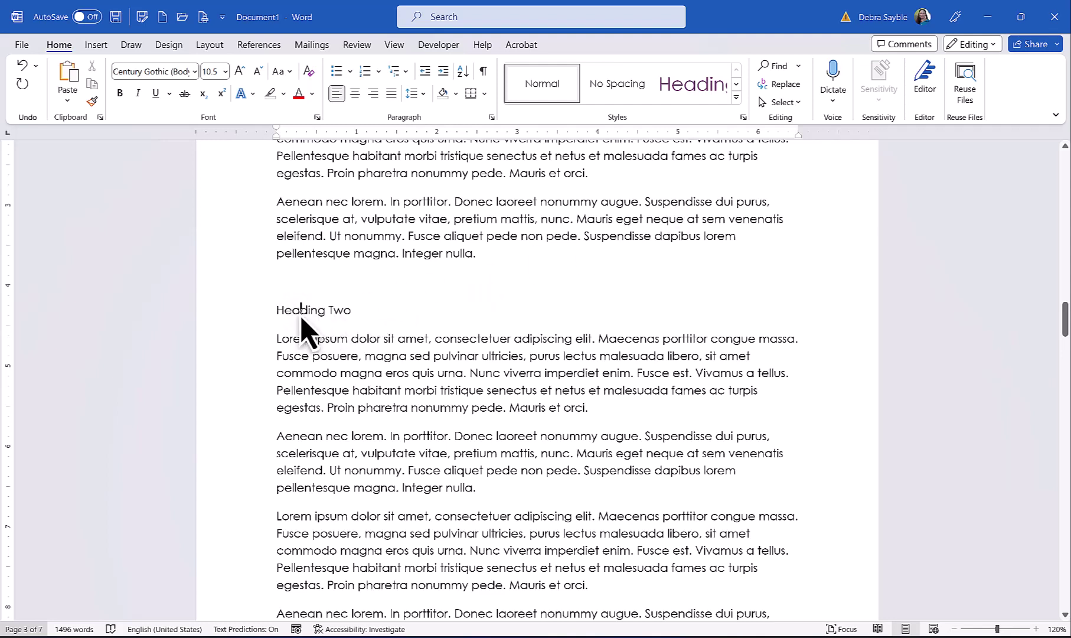
left_click(736, 98)
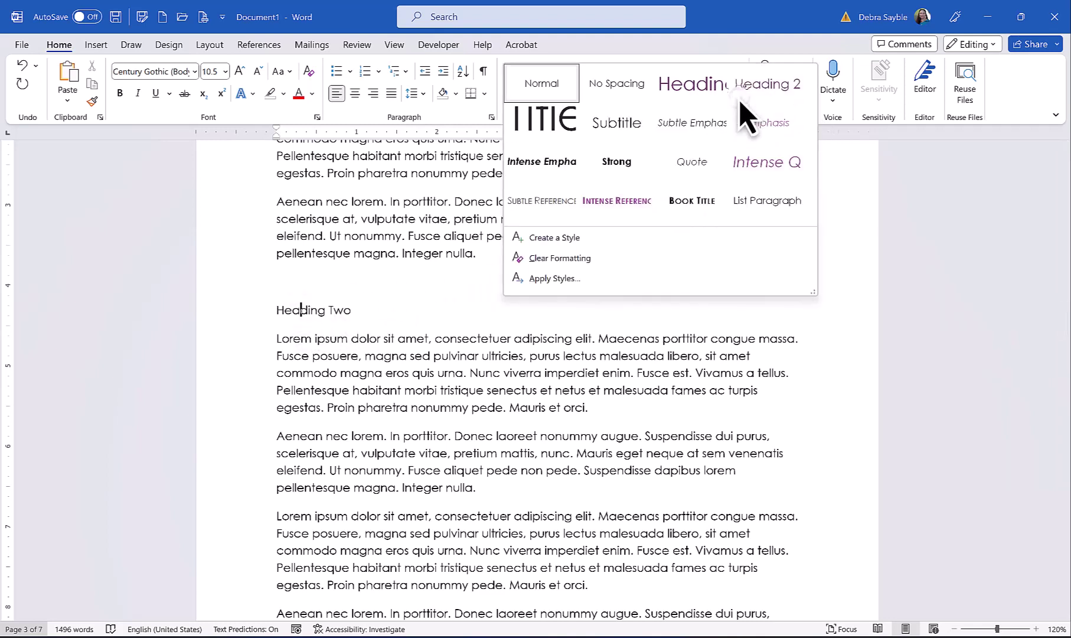
left_click(703, 106)
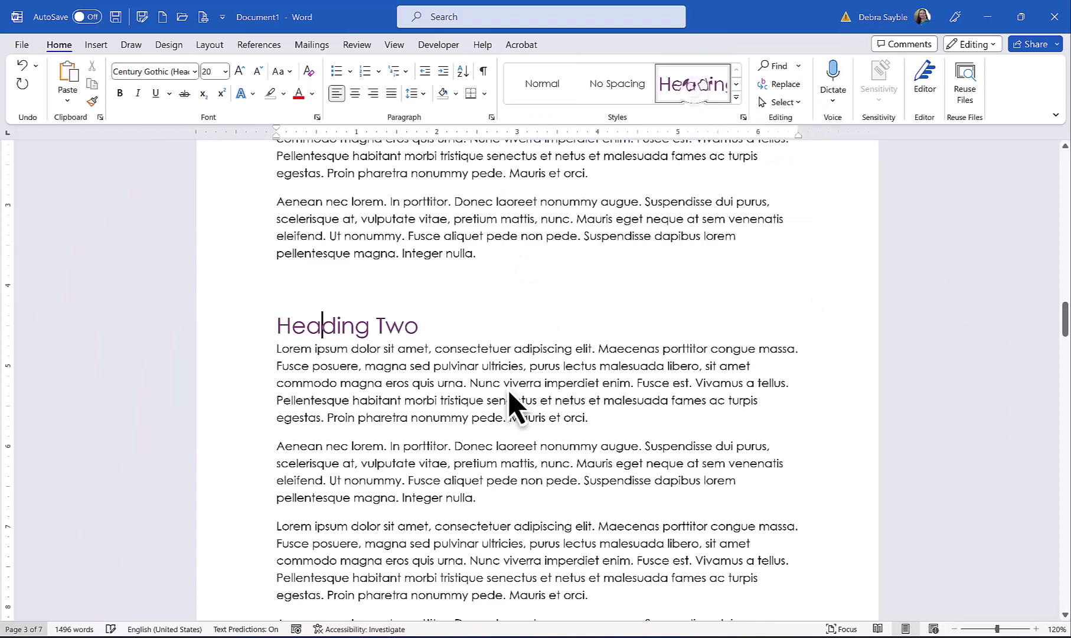
Format Heading Three and Heading Four as Heading 1
scroll(515, 406, "down", 2)
scroll(514, 407, "down", 10)
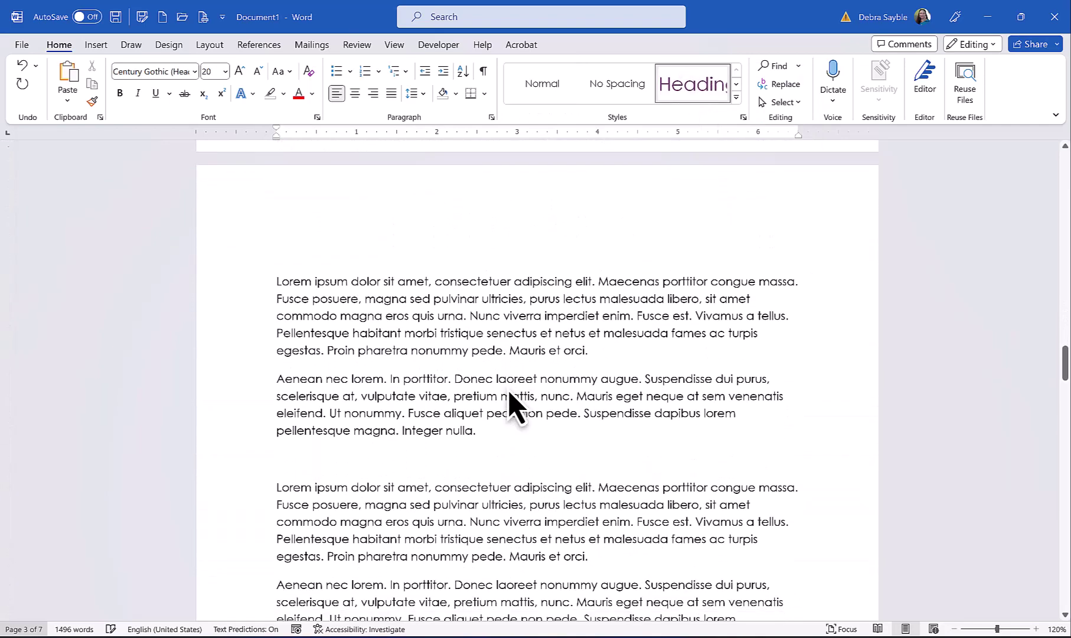
scroll(510, 393, "down", 5)
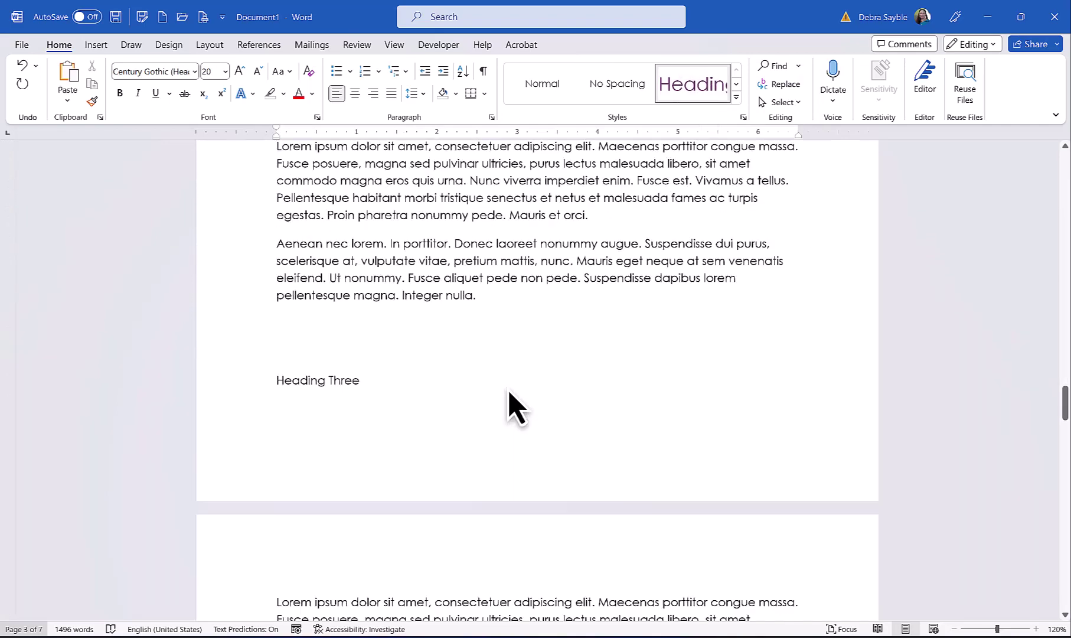
left_click(304, 261)
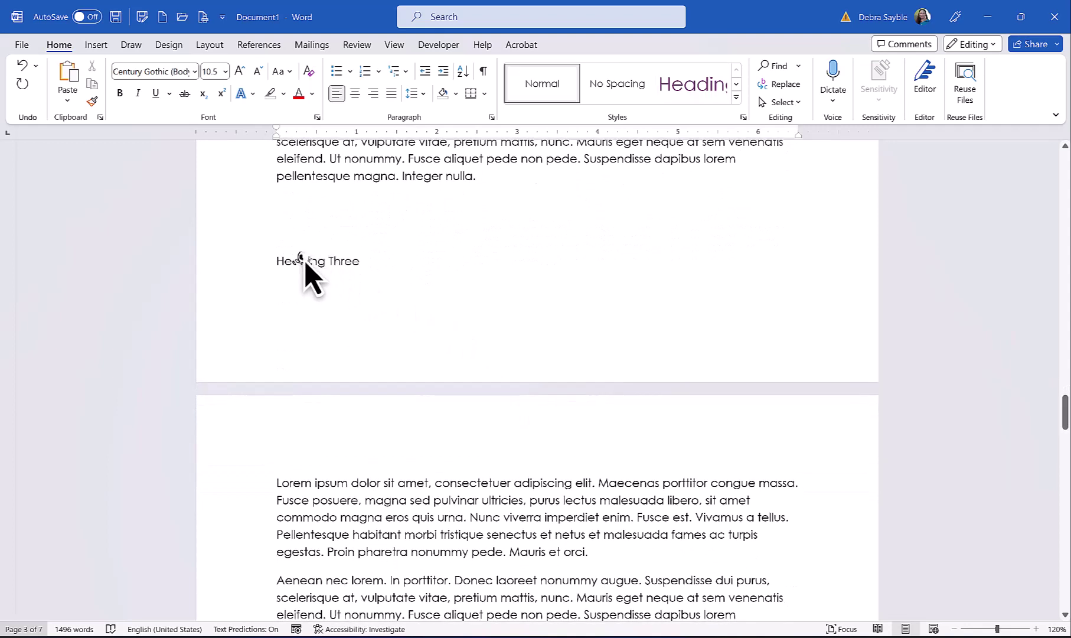
left_click(736, 97)
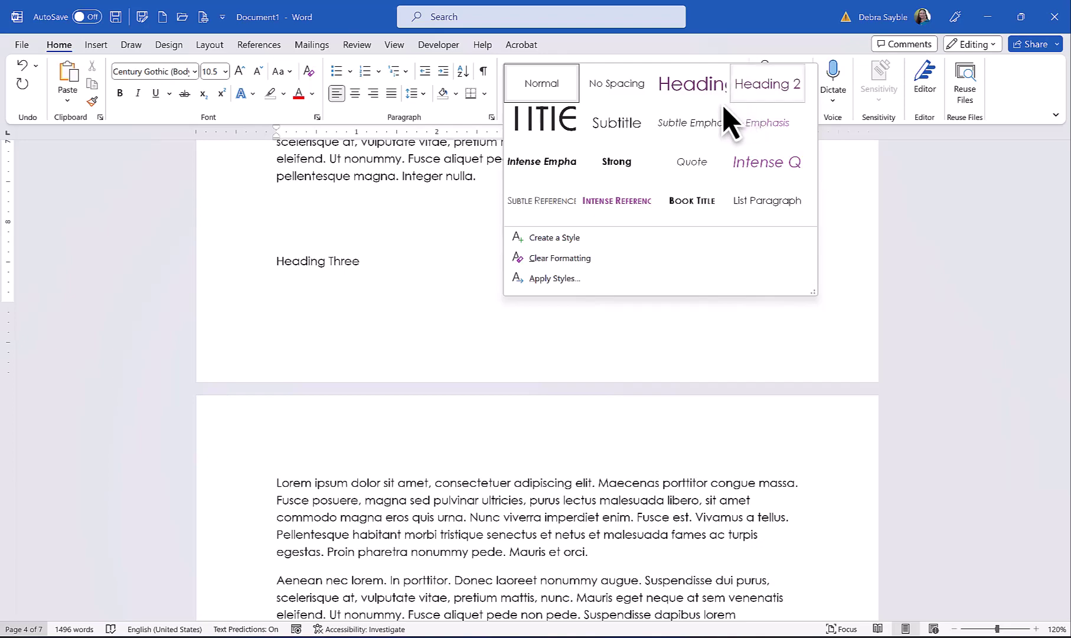
left_click(690, 88)
scroll(564, 493, "down", 18)
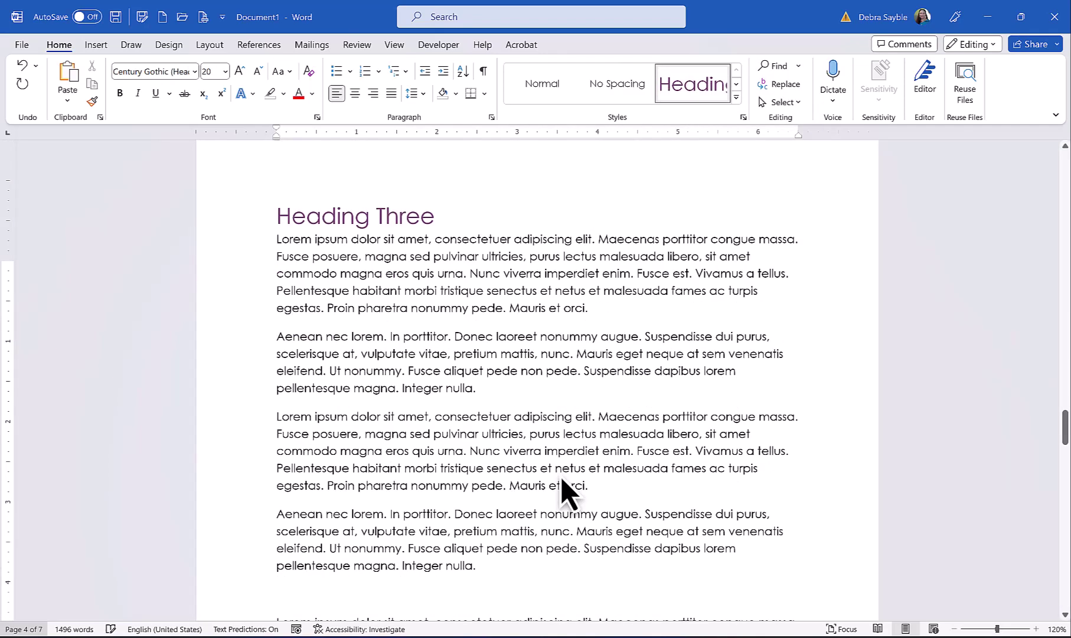
scroll(564, 493, "down", 15)
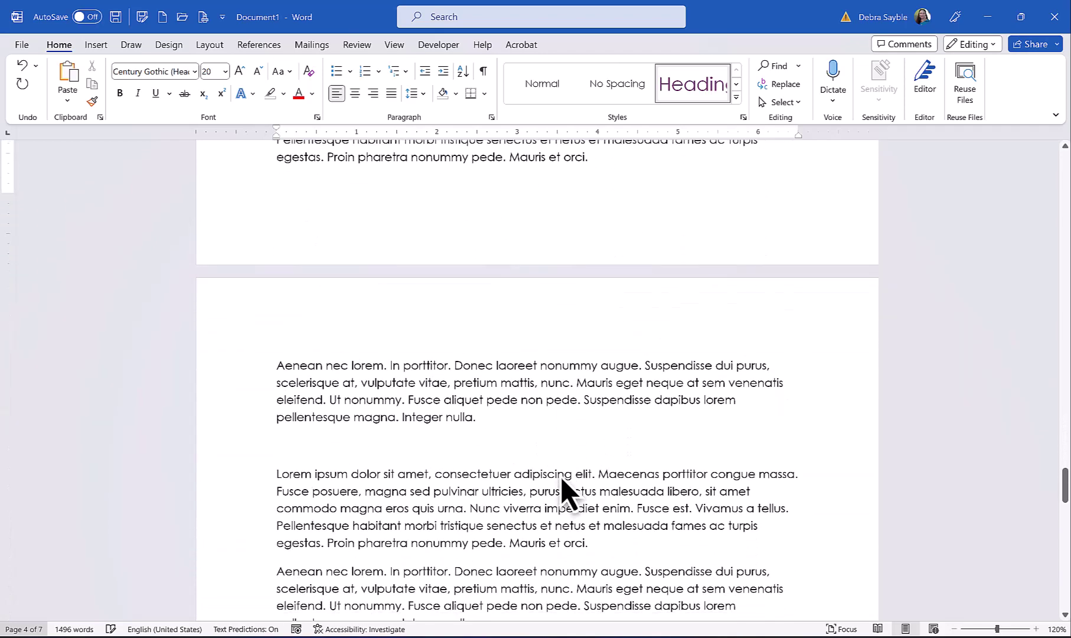
left_click(299, 343)
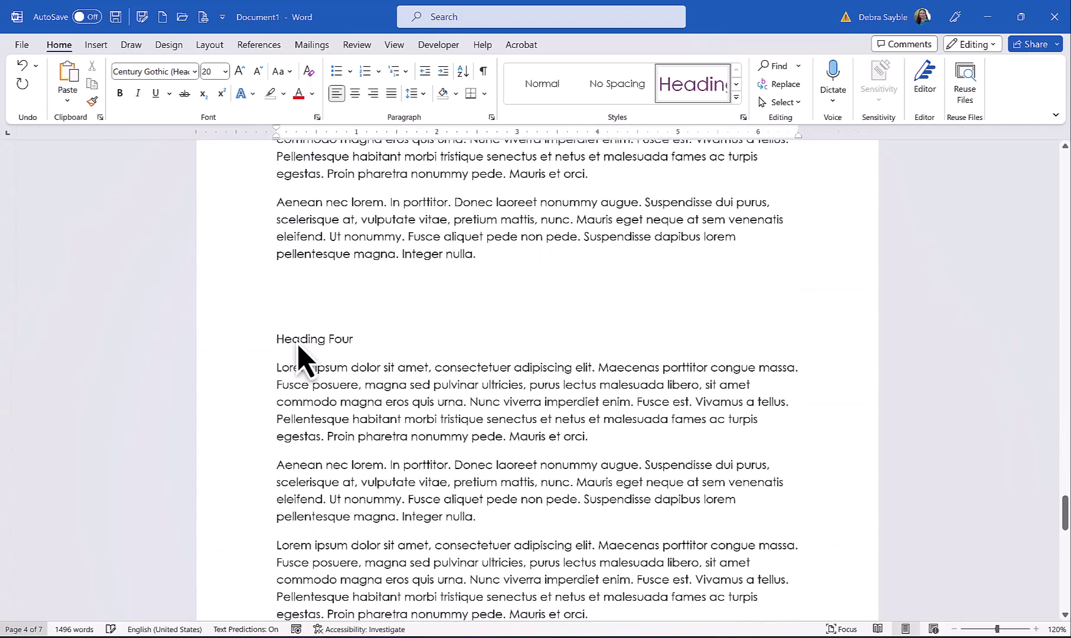
left_click(710, 90)
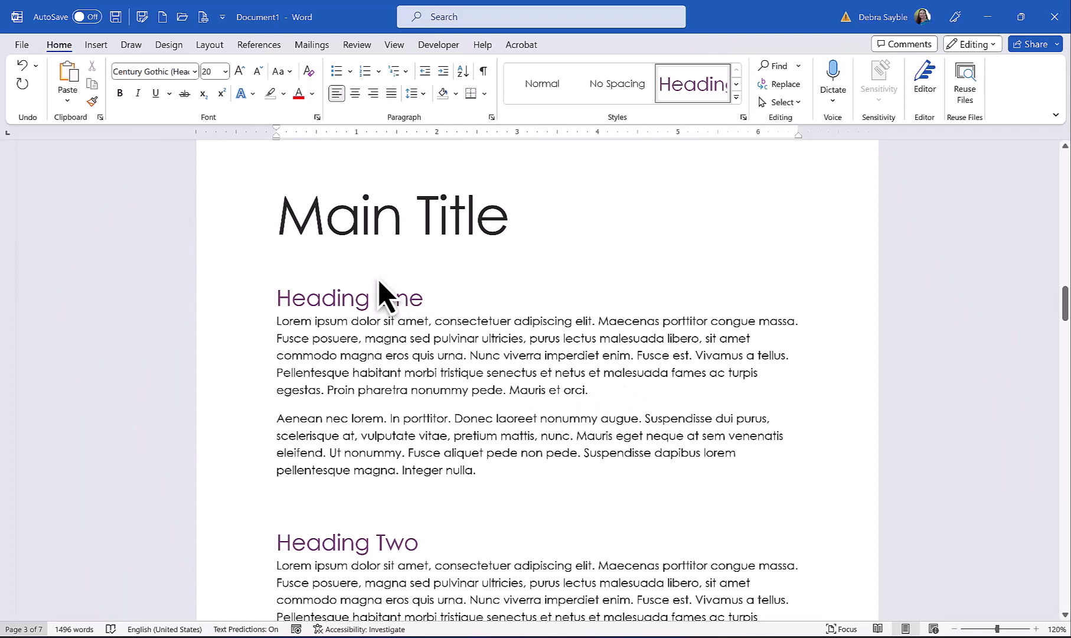
left_click(736, 97)
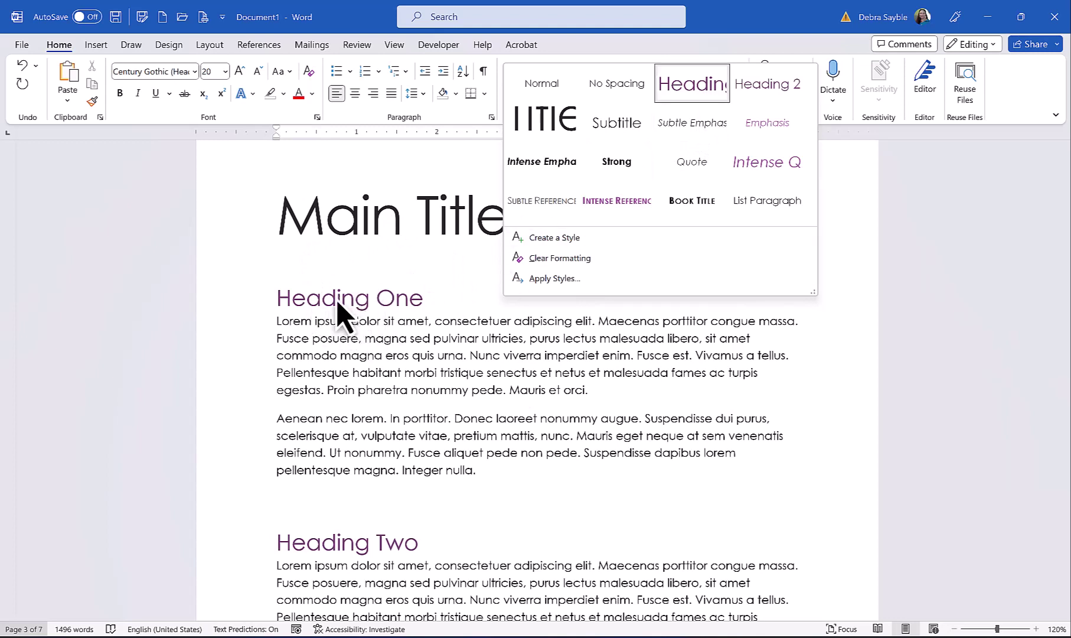
left_click(399, 369)
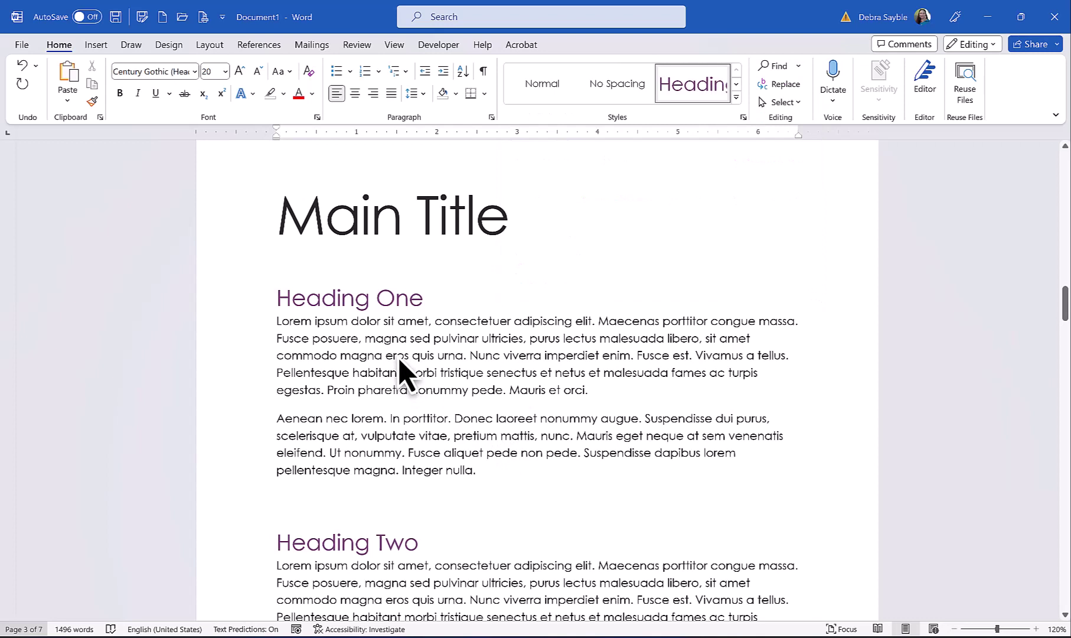
mouse_move(271, 304)
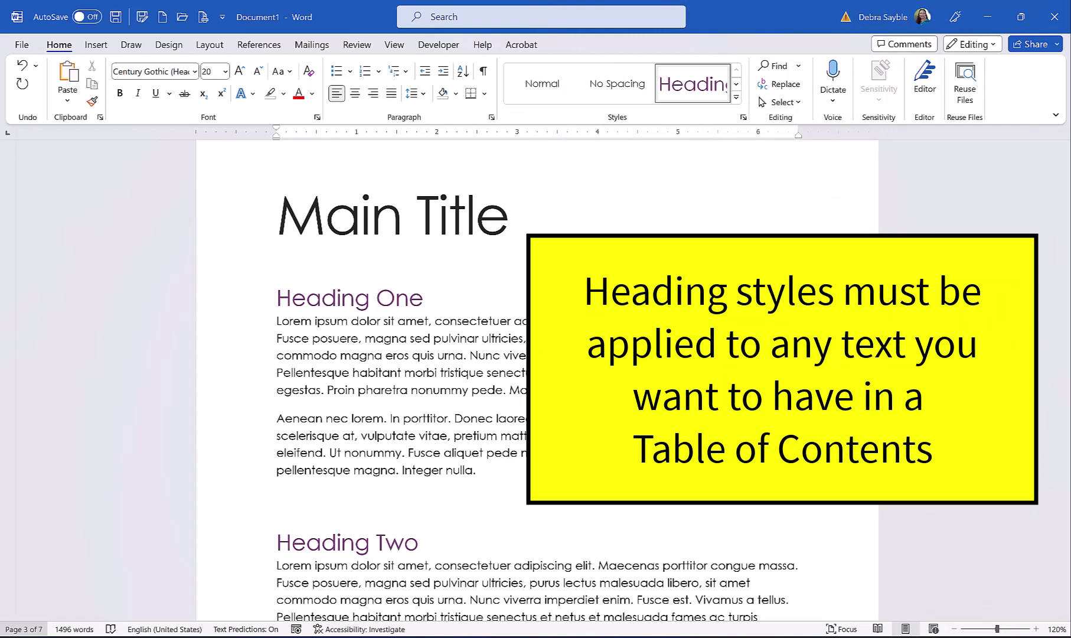
scroll(564, 396, "down", 1)
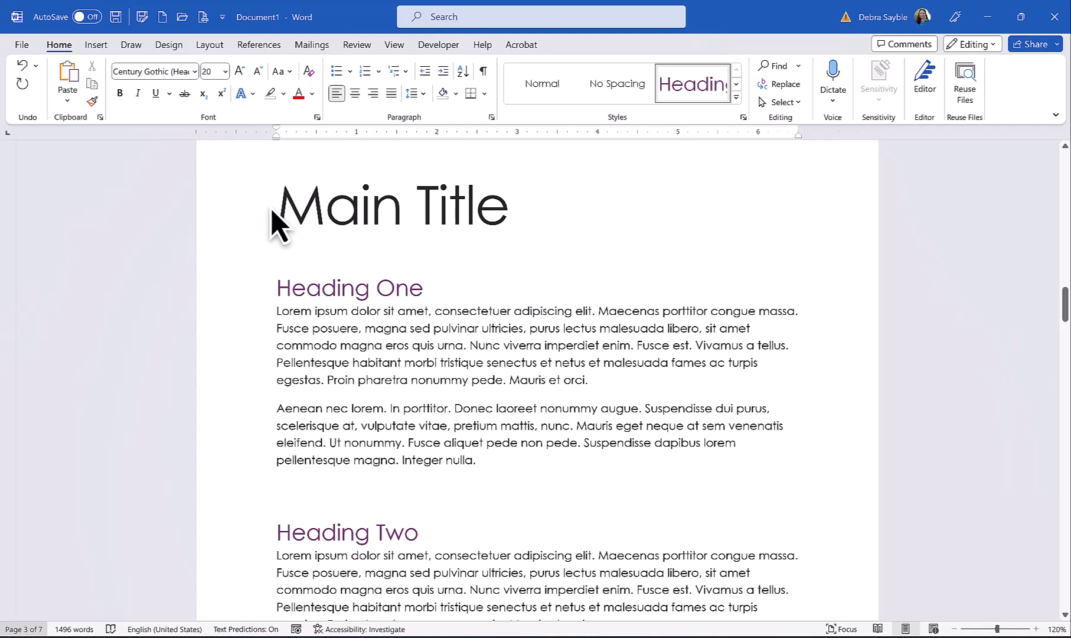
Shrink Main Title to 28 pt and set its font to Arial Rounded MT Bold
left_click_drag(292, 211, 485, 219)
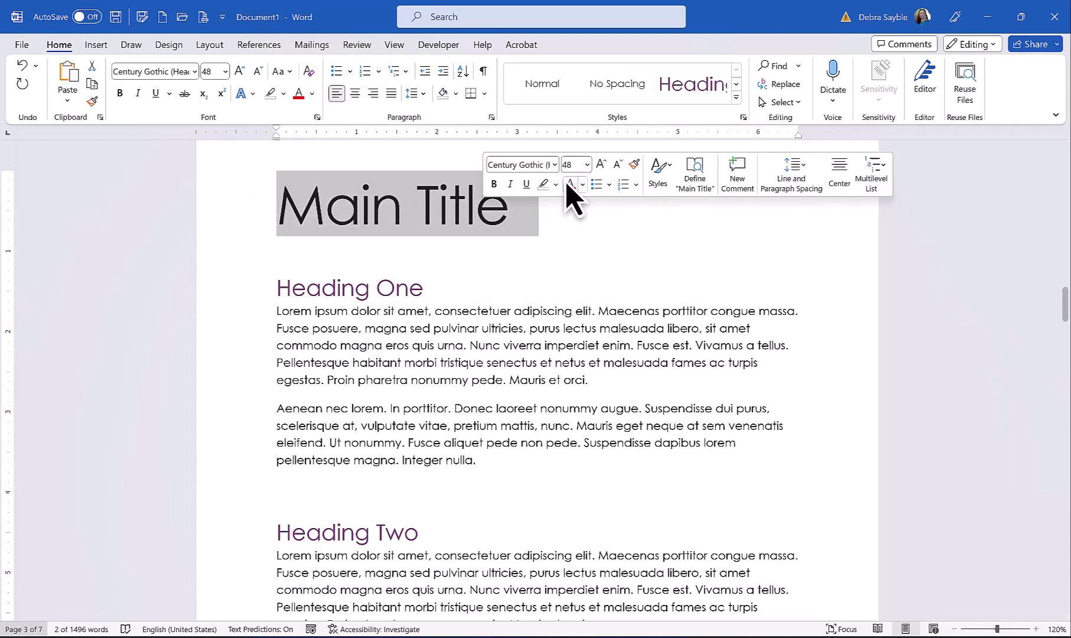
left_click(617, 165)
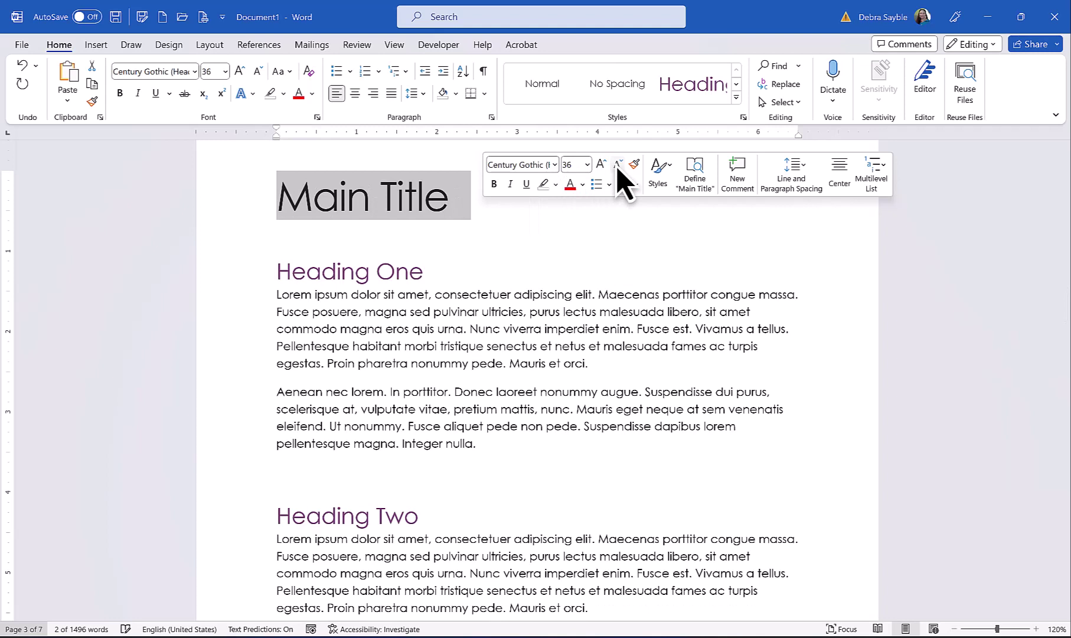
left_click(556, 165)
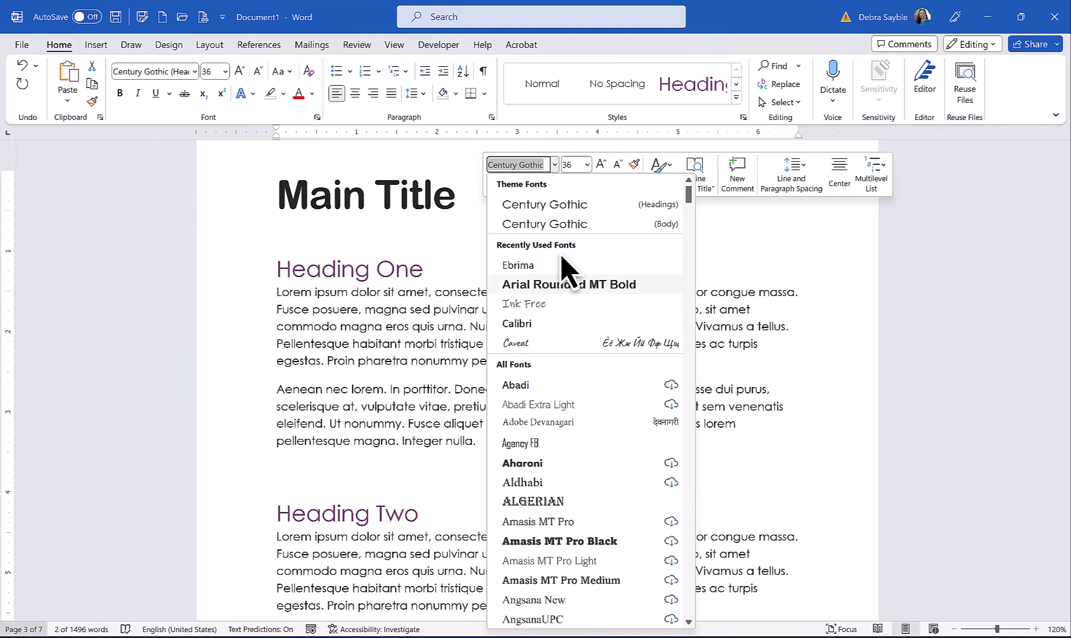
left_click(558, 282)
left_click(530, 301)
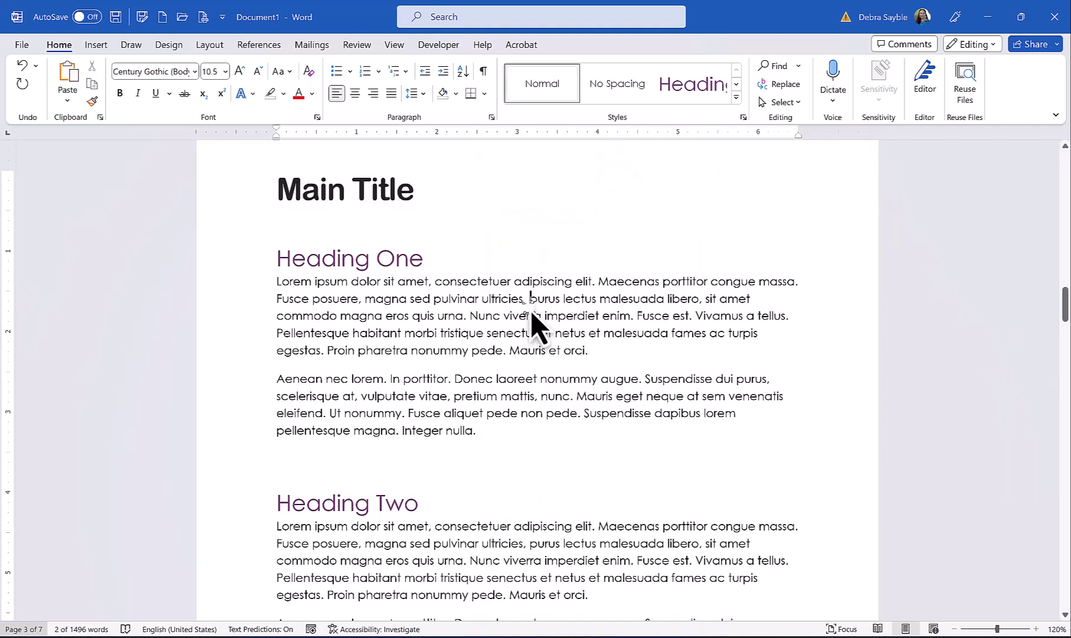
Centre the Main Title line on the page
left_click(240, 195)
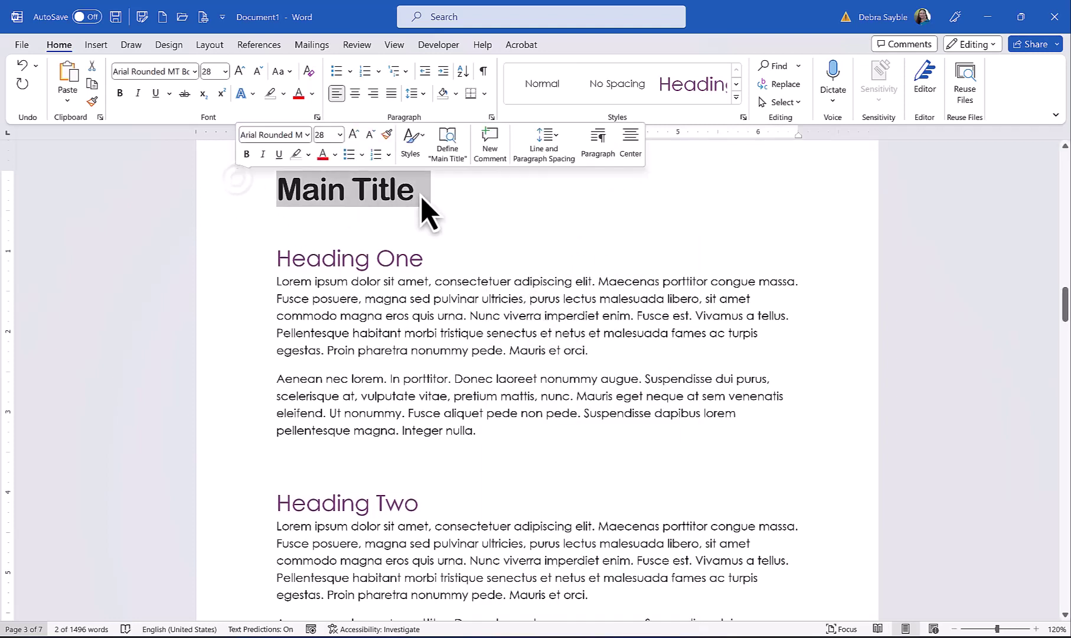
left_click(354, 93)
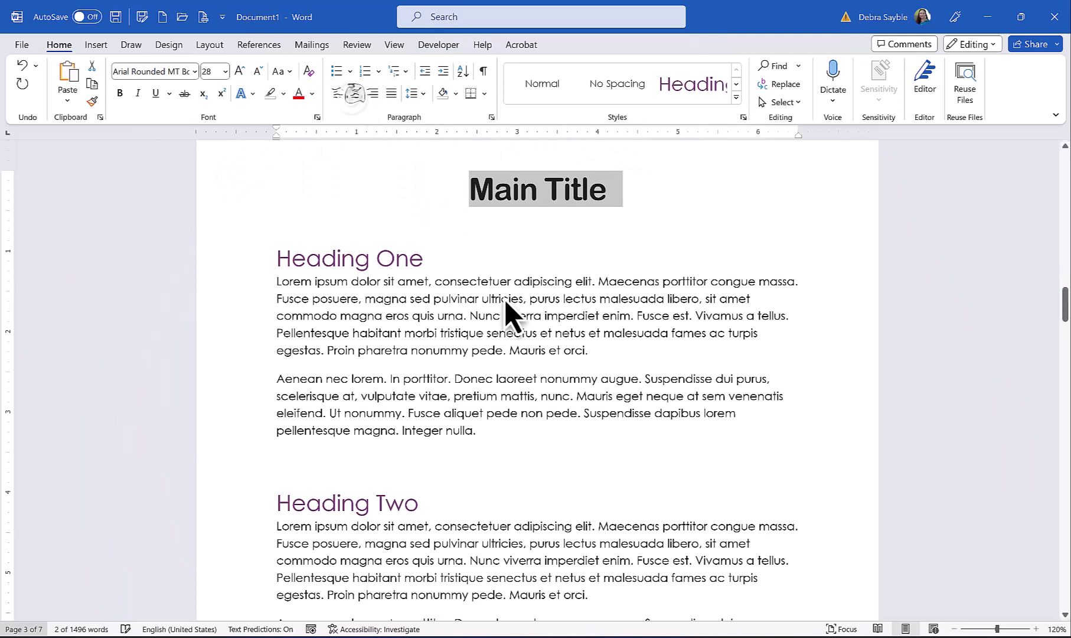
left_click(533, 332)
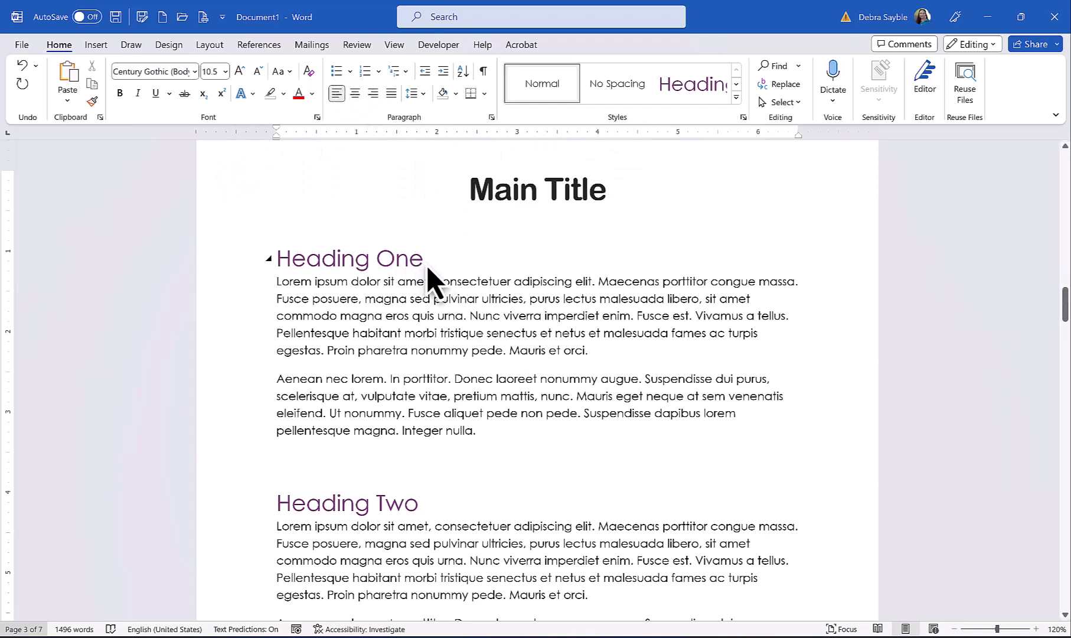
Colour the Heading One text dark red, leaving Heading Two purple
left_click_drag(427, 268, 306, 276)
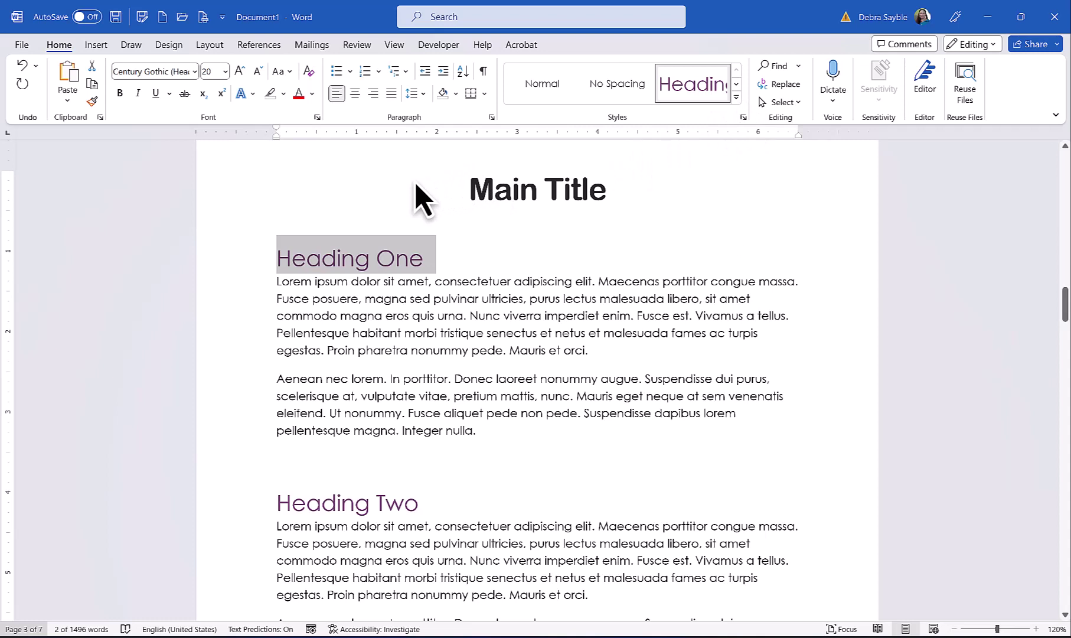
left_click(312, 93)
left_click(296, 241)
left_click(344, 258)
scroll(567, 275, "down", 1)
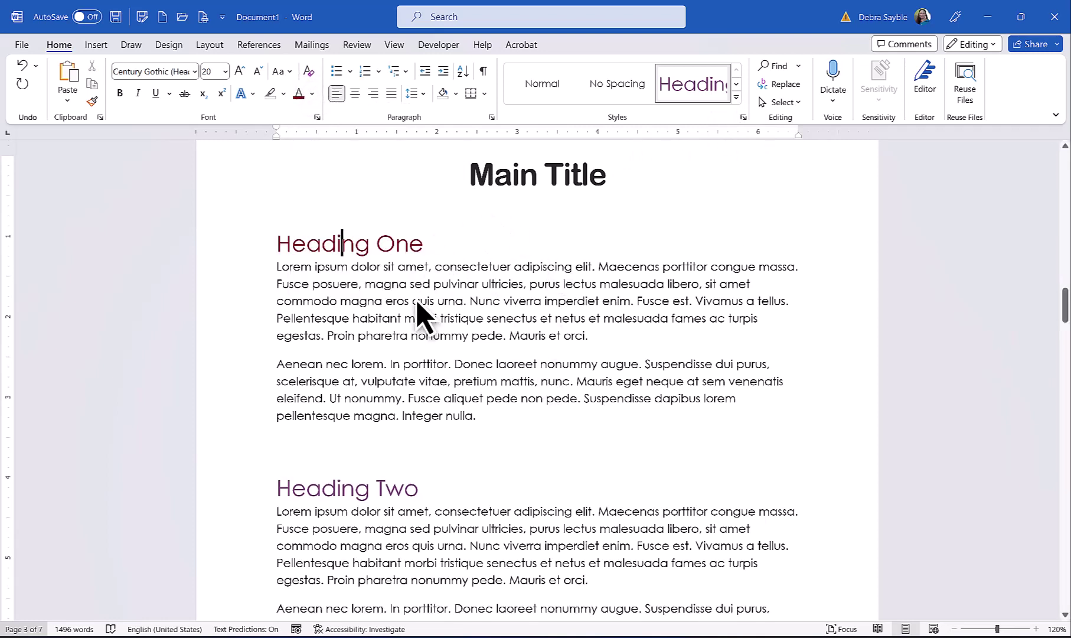
left_click(695, 264)
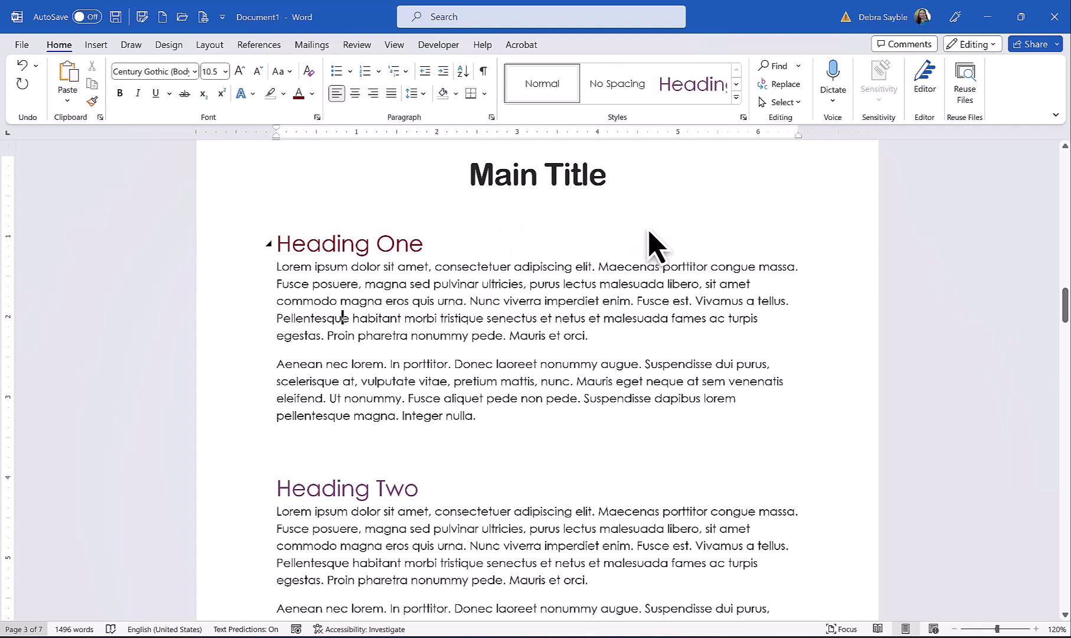
Save the current formatting as a new custom style named after the user
left_click(736, 97)
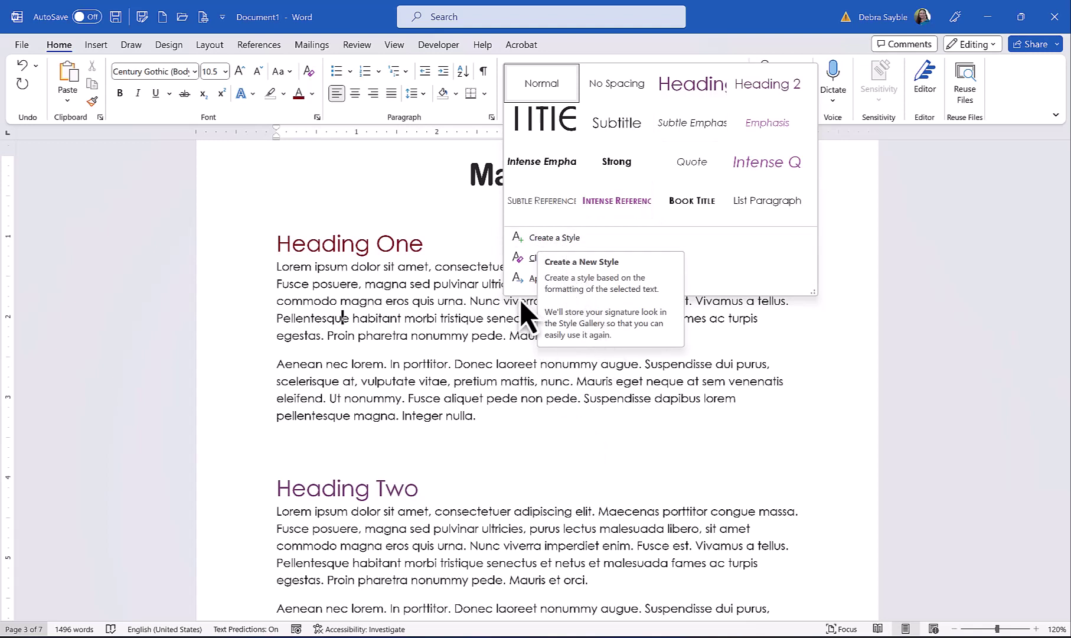
left_click(549, 238)
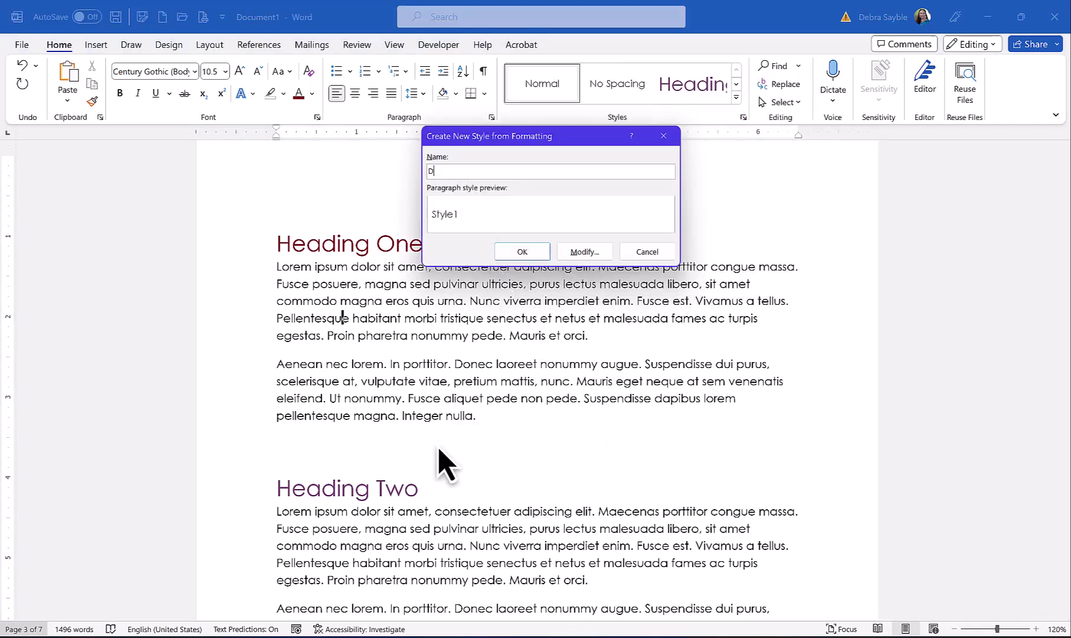
type("Debra's Style")
key("Return")
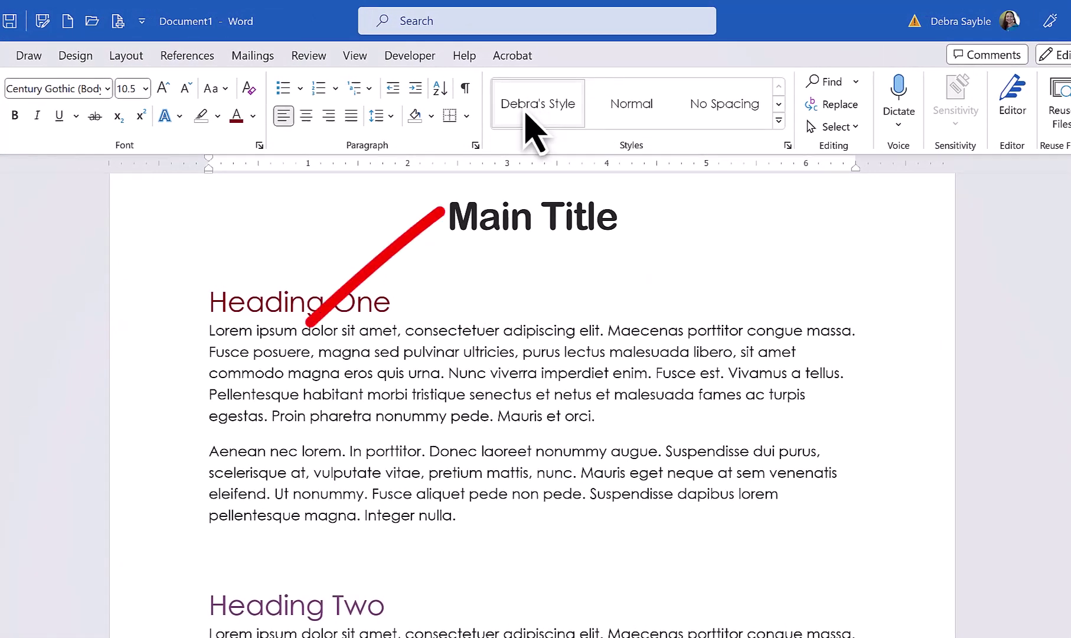